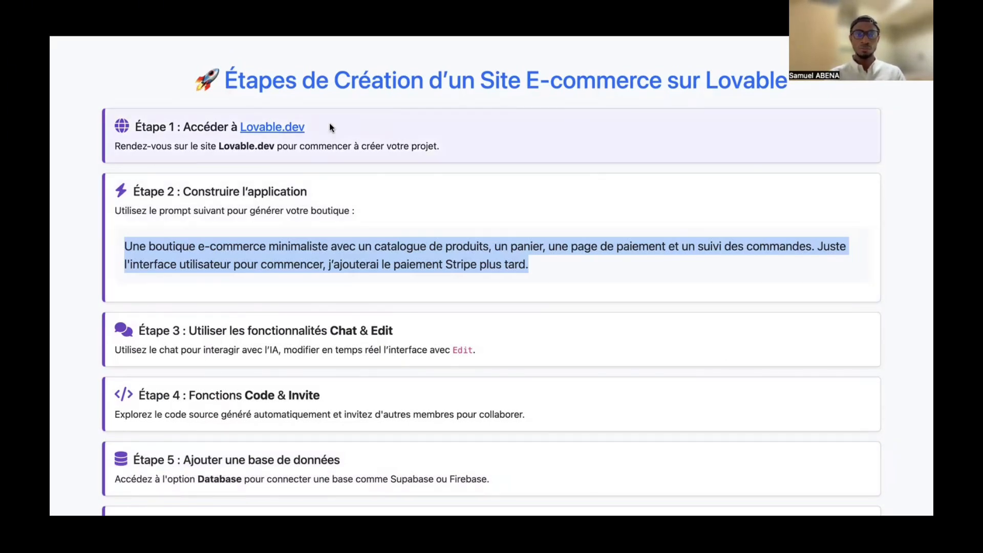
Try to generate a store in Lovable from the guide's Étape 2 prompt for a minimalist boutique with catalogue, cart, payment page and order tracking.
{"action": "left_click", "coordinate": [300, 128]}
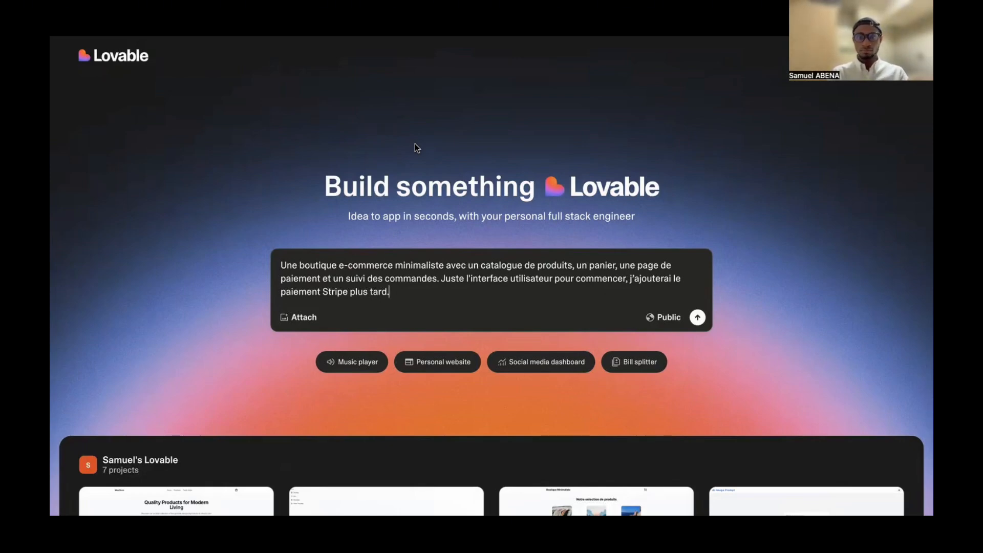
{"action": "key", "text": "ctrl+shift+Tab"}
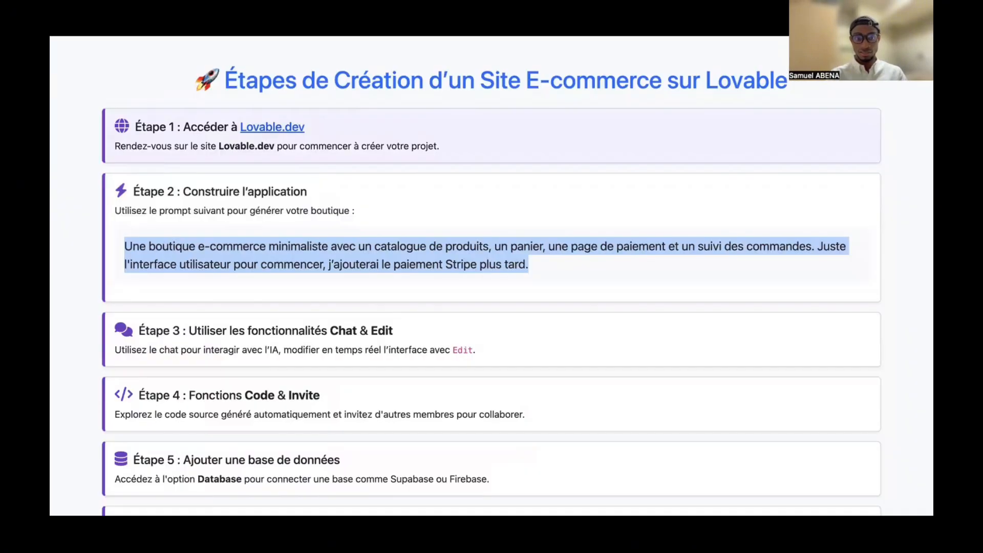
{"action": "left_click_drag", "start_coordinate": [533, 259], "coordinate": [149, 234]}
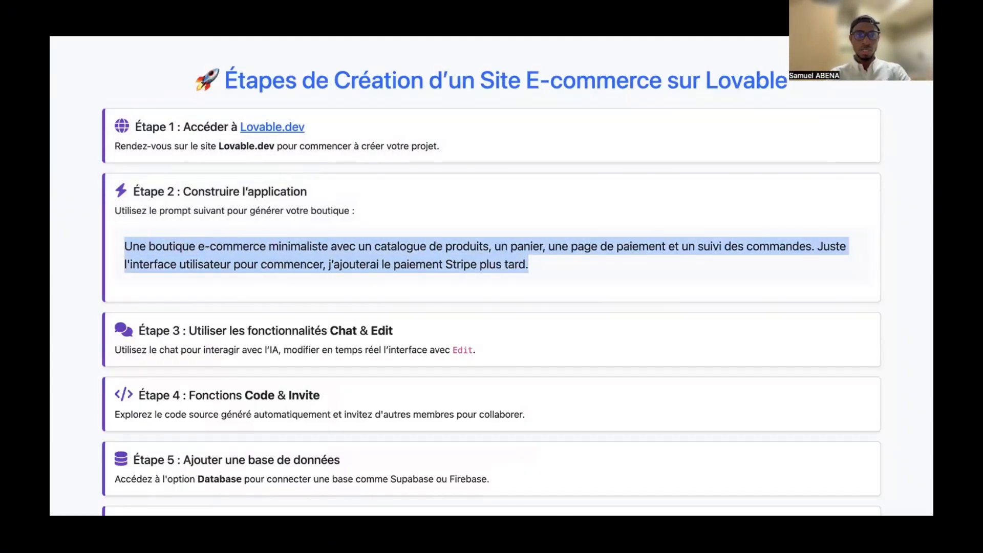
{"action": "key", "text": "ctrl+Tab"}
{"action": "key", "text": "super+a"}
{"action": "type", "text": "Une boutique e-commerce minimaliste avec un catalogue de produits, un panier, une page de paiement et un suivi des commandes. Juste l'interface utilisateur pour commencer, j’ajouterai le paiement Stripe plus tard."}
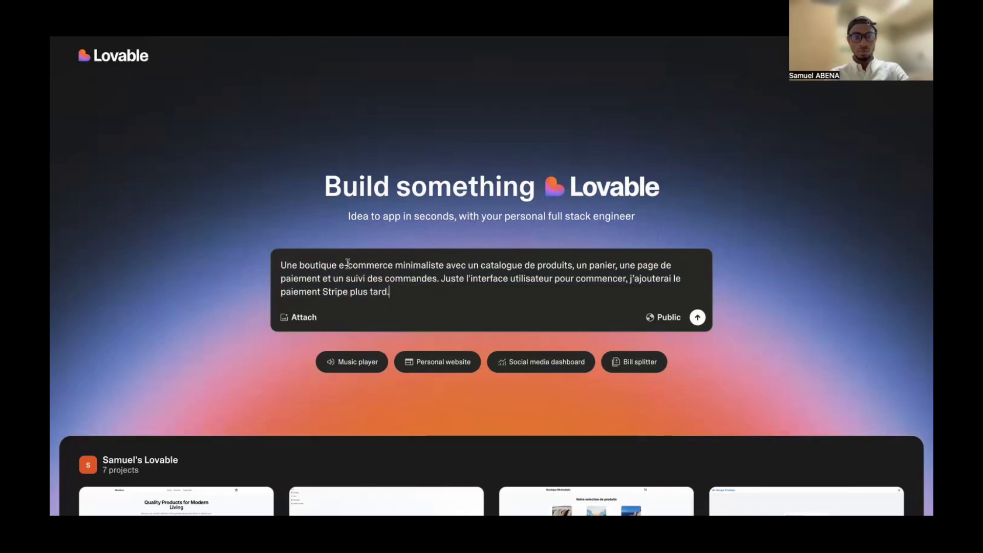
{"action": "left_click", "coordinate": [698, 318]}
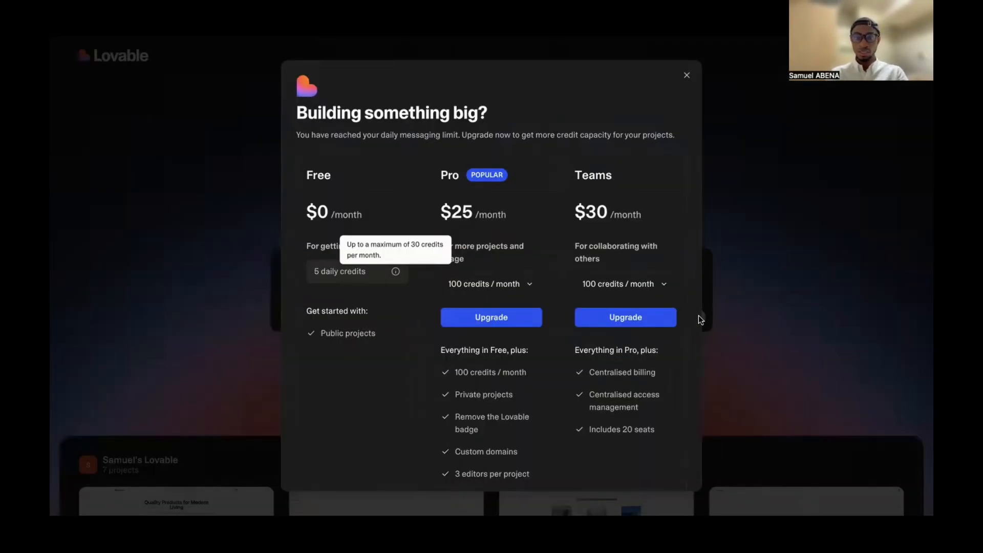
{"action": "left_click", "coordinate": [686, 76]}
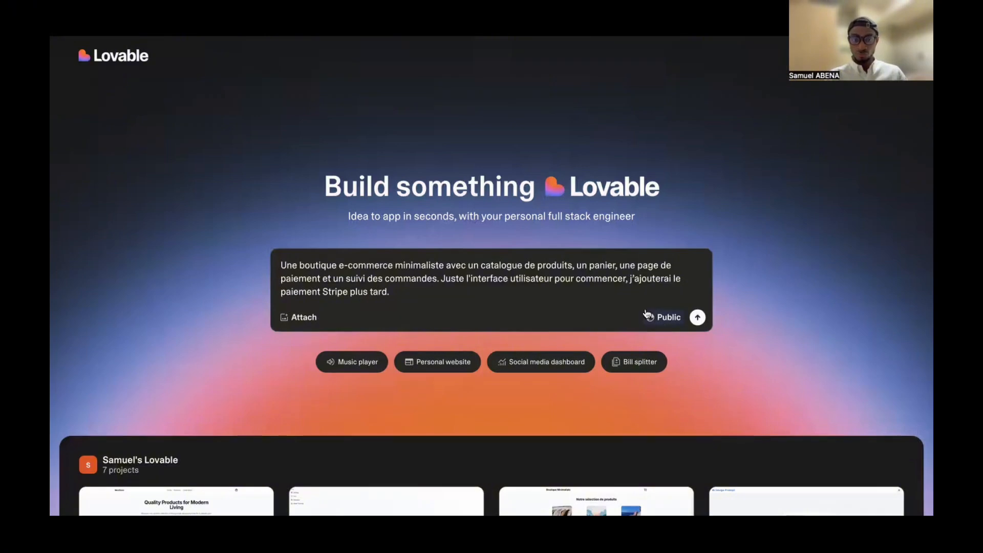
Look through the existing Lovable projects and preview petite-boutique-ui and shop-the-front.
{"action": "scroll", "coordinate": [646, 314], "scroll_direction": "down", "scroll_amount": 5}
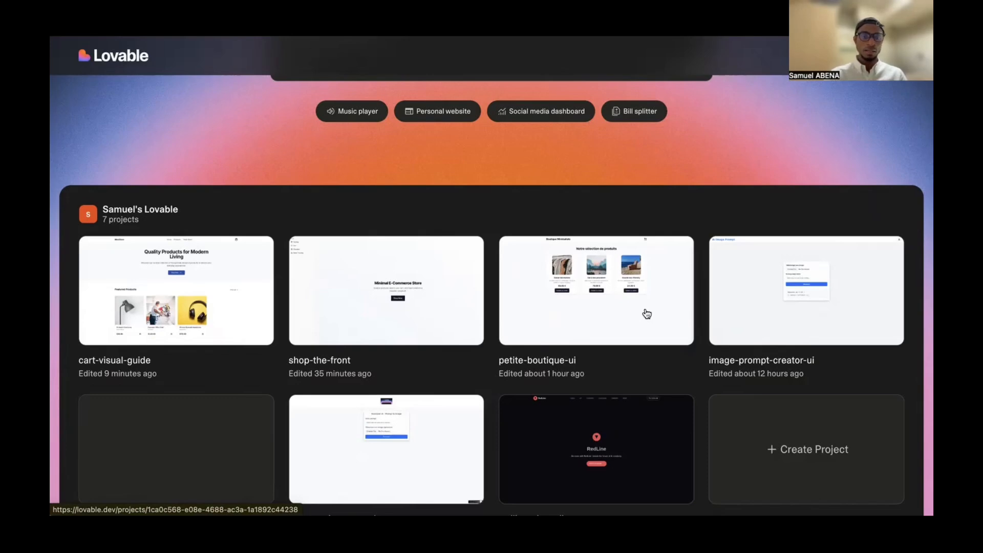
{"action": "scroll", "coordinate": [646, 314], "scroll_direction": "down", "scroll_amount": 2}
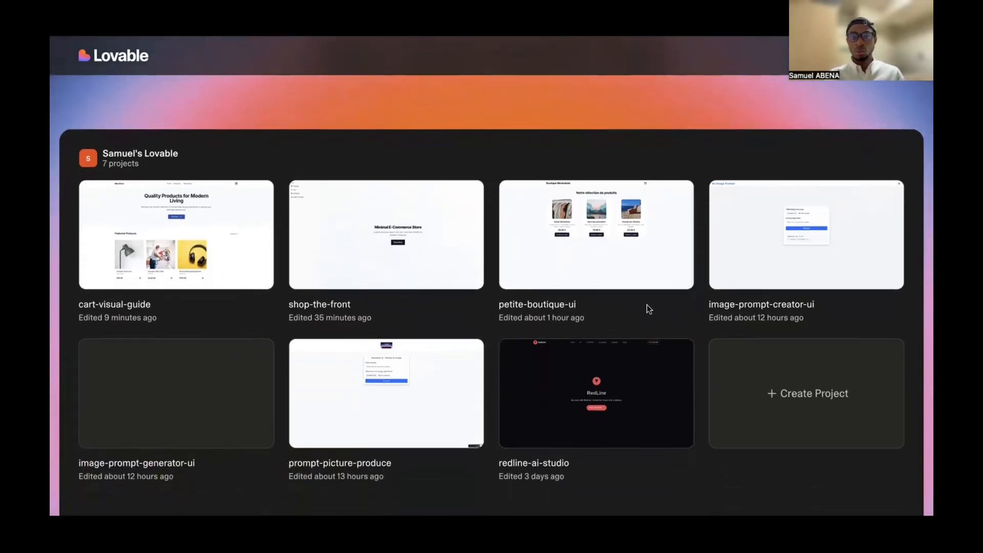
{"action": "left_click", "coordinate": [625, 279]}
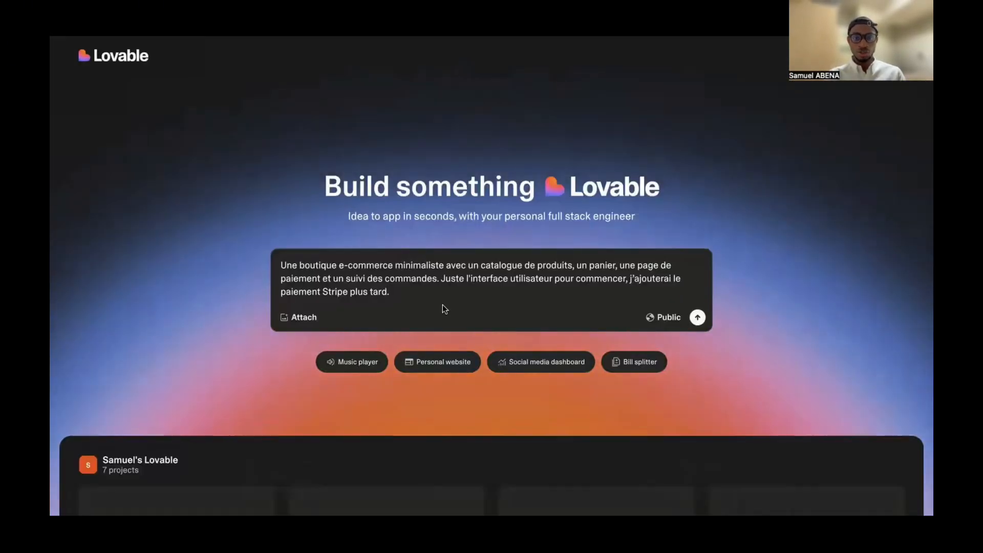
{"action": "scroll", "coordinate": [406, 313], "scroll_direction": "down", "scroll_amount": 6}
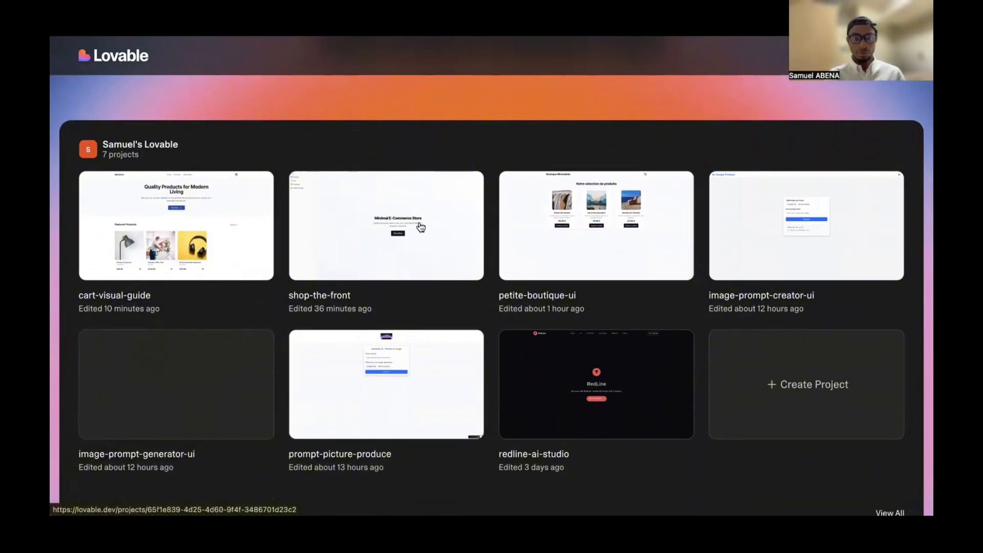
{"action": "left_click", "coordinate": [418, 226]}
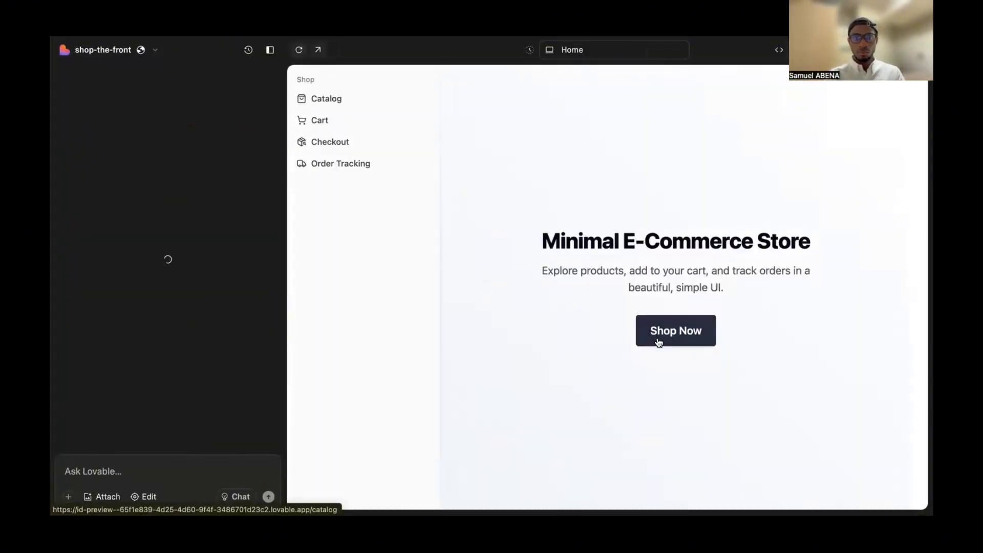
{"action": "left_click", "coordinate": [330, 123]}
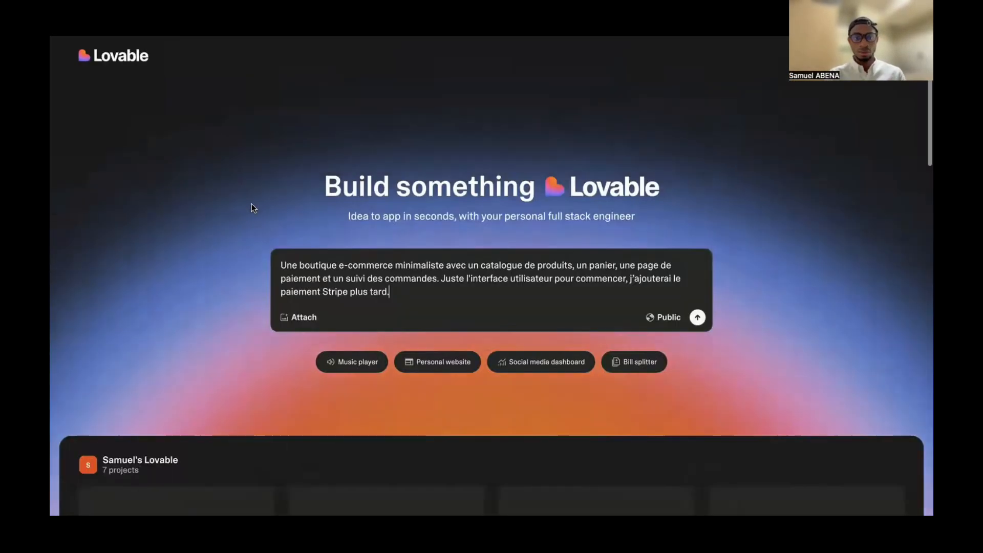
Open the cart-visual-guide project and review its original prompt and the store's home page preview.
{"action": "scroll", "coordinate": [350, 353], "scroll_direction": "down", "scroll_amount": 4}
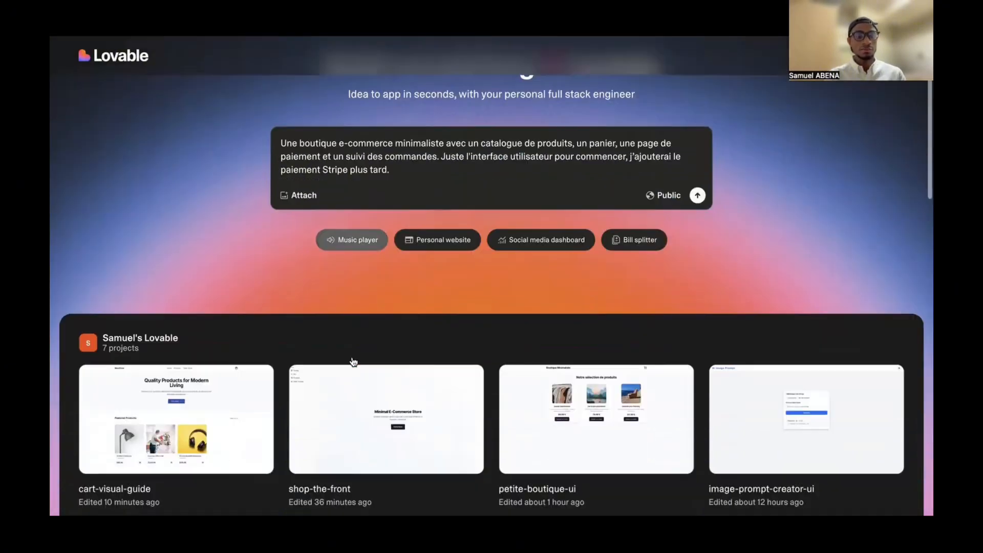
{"action": "left_click", "coordinate": [237, 377]}
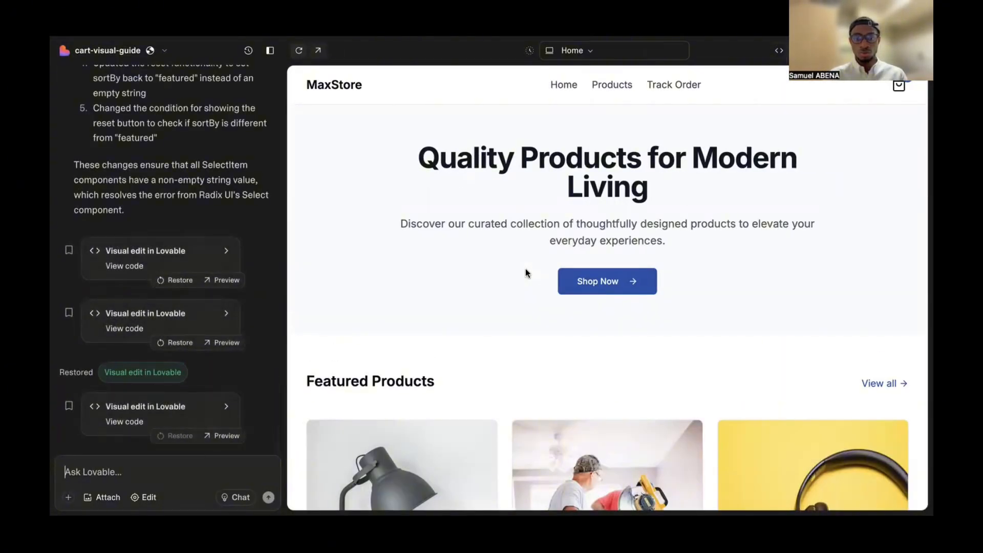
{"action": "scroll", "coordinate": [199, 186], "scroll_direction": "up", "scroll_amount": 15}
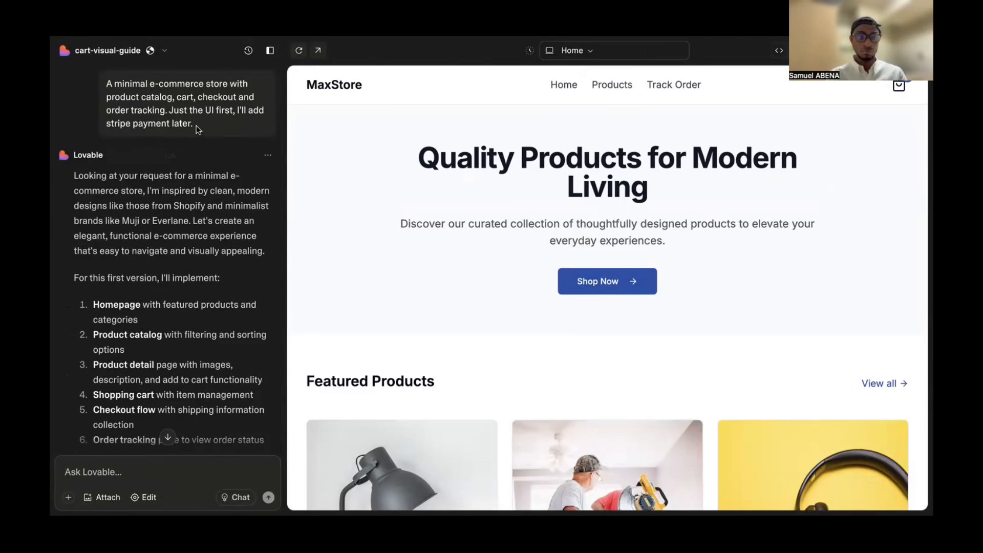
{"action": "mouse_move", "coordinate": [196, 125]}
{"action": "left_mouse_down"}
{"action": "mouse_move", "coordinate": [122, 98]}
{"action": "mouse_move", "coordinate": [192, 124]}
{"action": "left_mouse_up"}
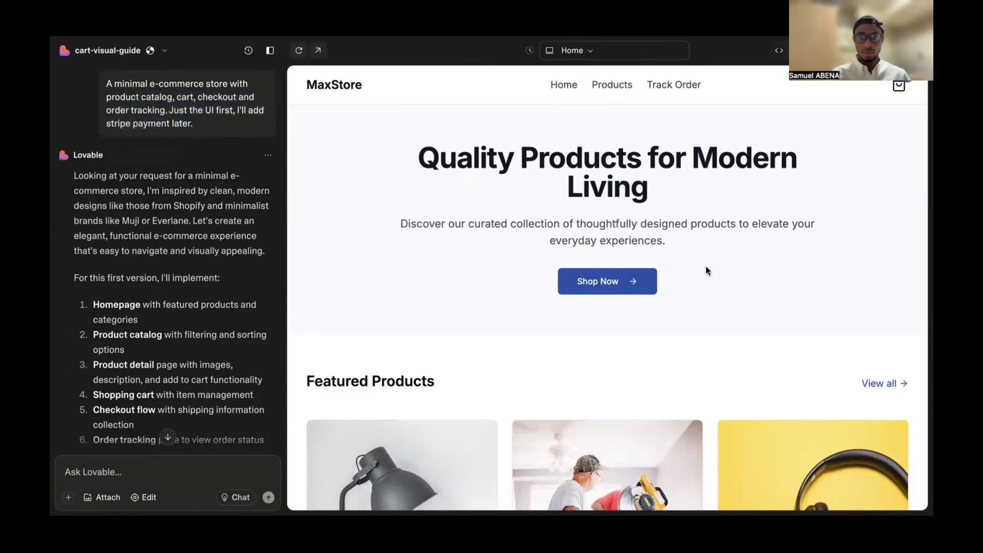
{"action": "scroll", "coordinate": [552, 331], "scroll_direction": "down", "scroll_amount": 10}
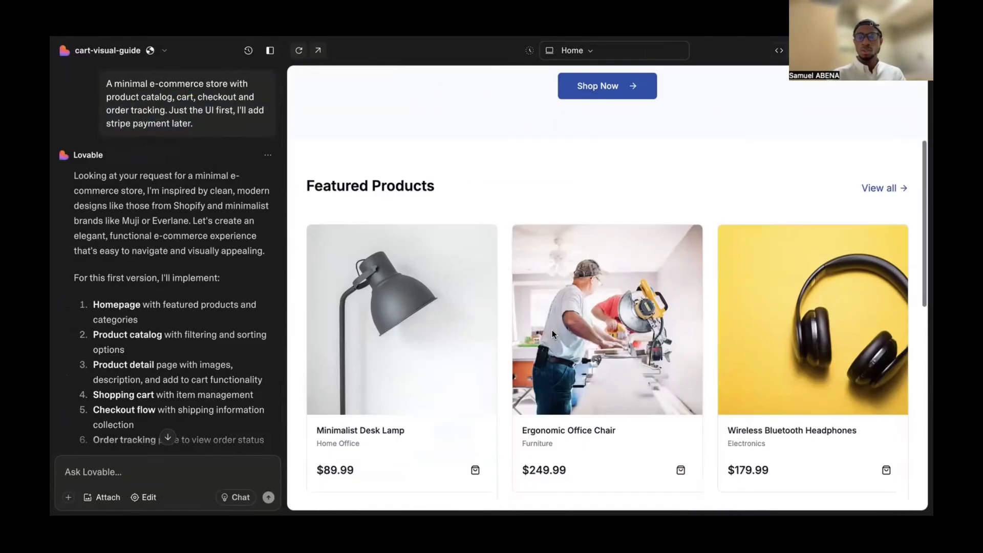
{"action": "scroll", "coordinate": [552, 331], "scroll_direction": "up", "scroll_amount": 10}
{"action": "scroll", "coordinate": [552, 334], "scroll_direction": "down", "scroll_amount": 5}
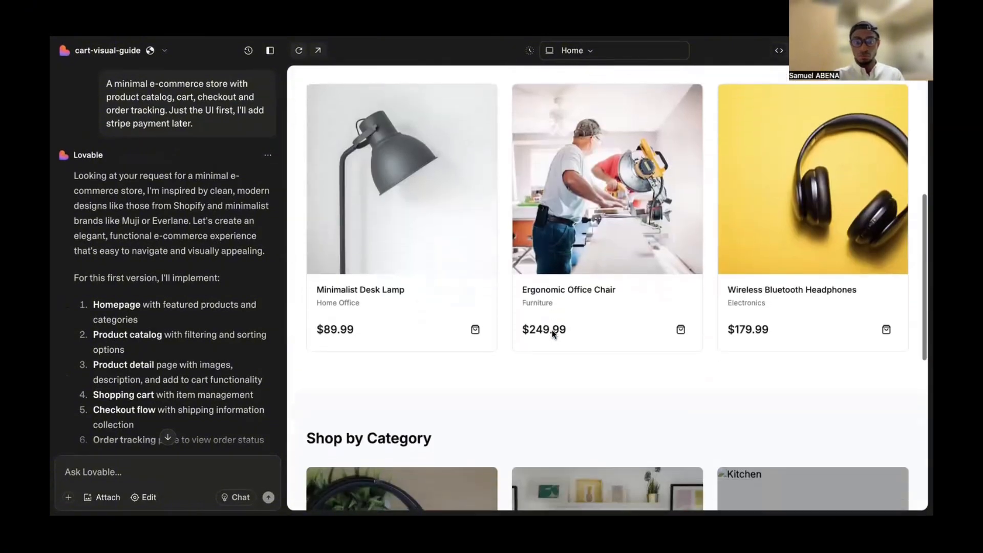
{"action": "scroll", "coordinate": [476, 311], "scroll_direction": "up", "scroll_amount": 5}
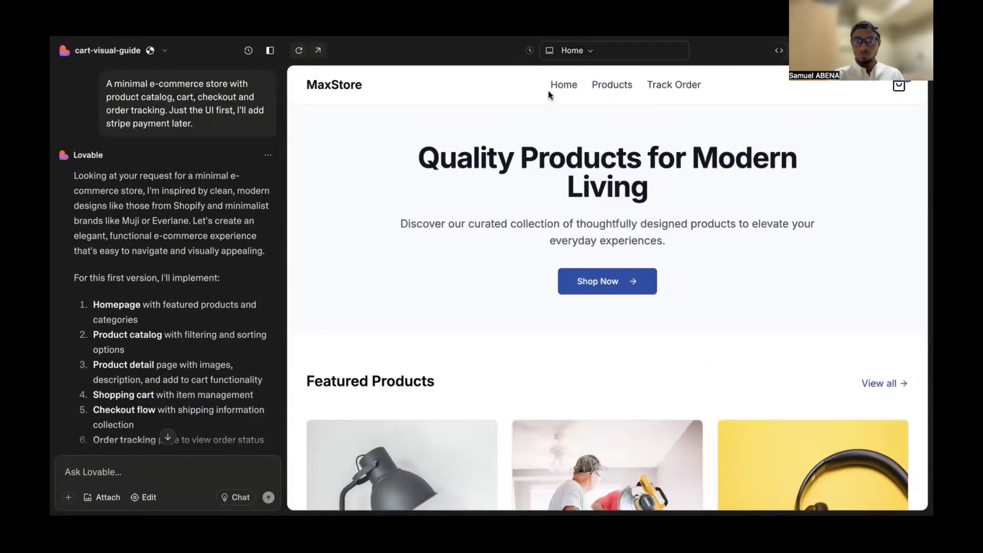
Browse the store's products page and add the Smart Water Bottle to the cart.
{"action": "left_click", "coordinate": [611, 85]}
{"action": "scroll", "coordinate": [625, 287], "scroll_direction": "down", "scroll_amount": 15}
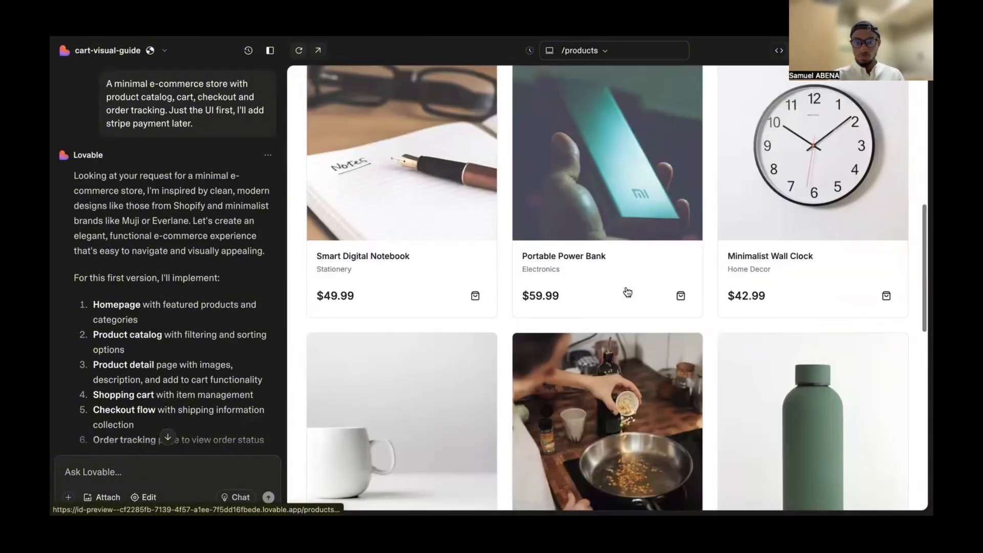
{"action": "scroll", "coordinate": [625, 292], "scroll_direction": "up", "scroll_amount": 4}
{"action": "scroll", "coordinate": [627, 292], "scroll_direction": "down", "scroll_amount": 1}
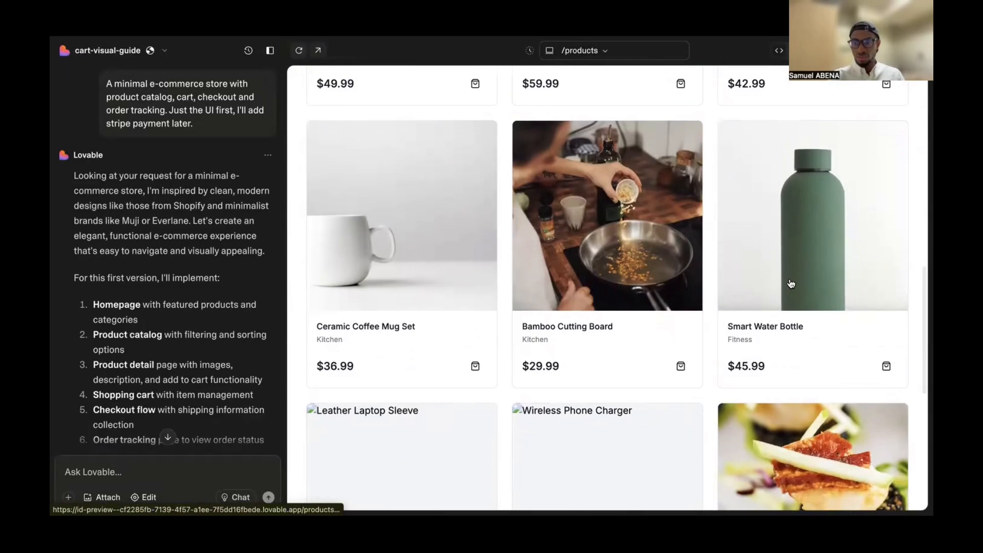
{"action": "left_click", "coordinate": [886, 366]}
{"action": "scroll", "coordinate": [777, 337], "scroll_direction": "up", "scroll_amount": 10}
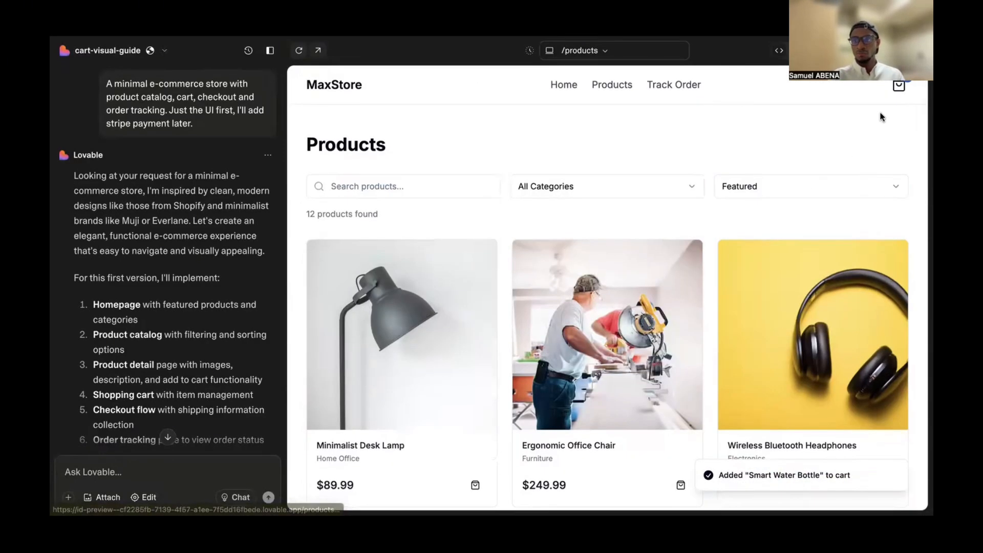
Open the store's cart and remove the Portable Power Bank from it.
{"action": "left_click", "coordinate": [898, 85]}
{"action": "scroll", "coordinate": [536, 282], "scroll_direction": "down", "scroll_amount": 2}
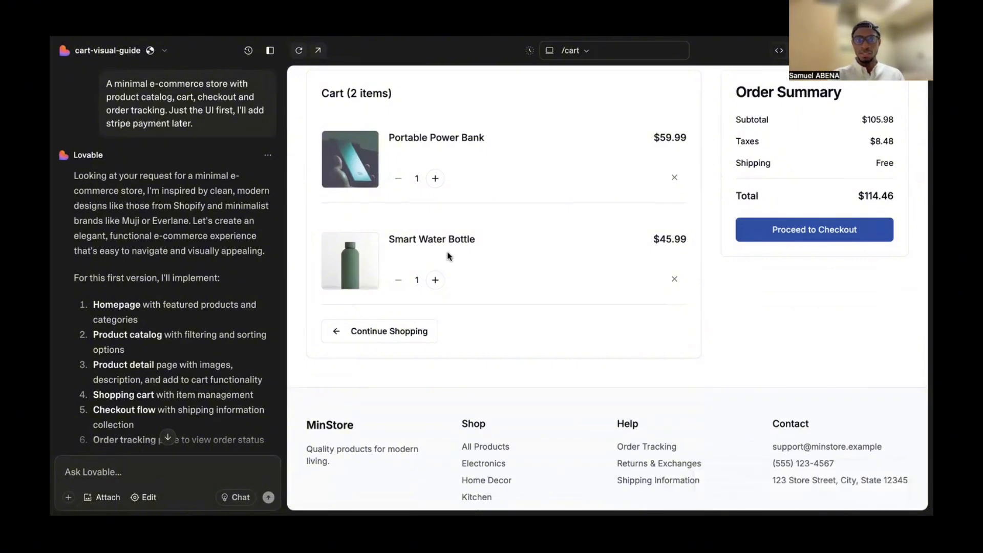
{"action": "left_click", "coordinate": [674, 177]}
{"action": "scroll", "coordinate": [591, 250], "scroll_direction": "up", "scroll_amount": 1}
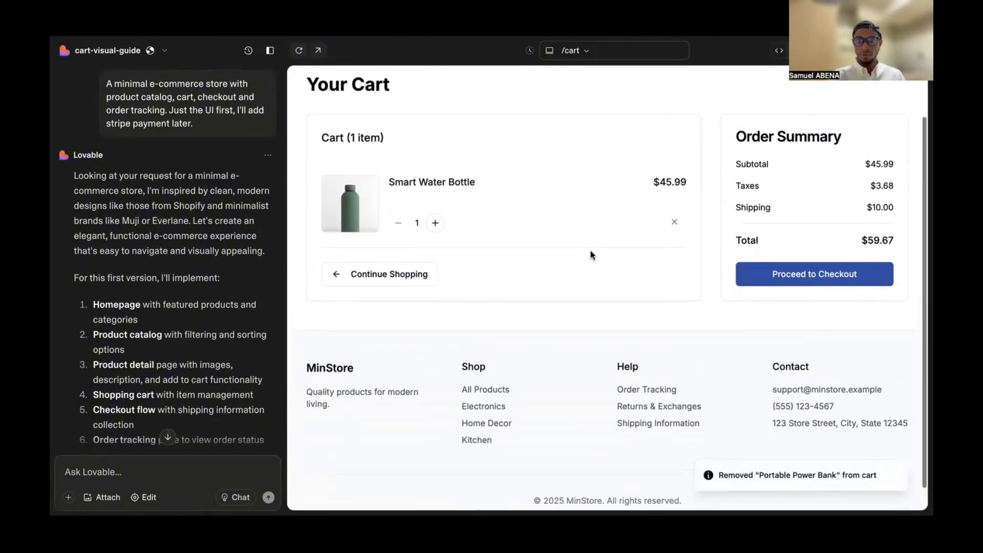
Proceed to checkout, try to place the order with the form left empty, and return to the store's home page.
{"action": "left_click", "coordinate": [740, 282]}
{"action": "scroll", "coordinate": [591, 277], "scroll_direction": "down", "scroll_amount": 1}
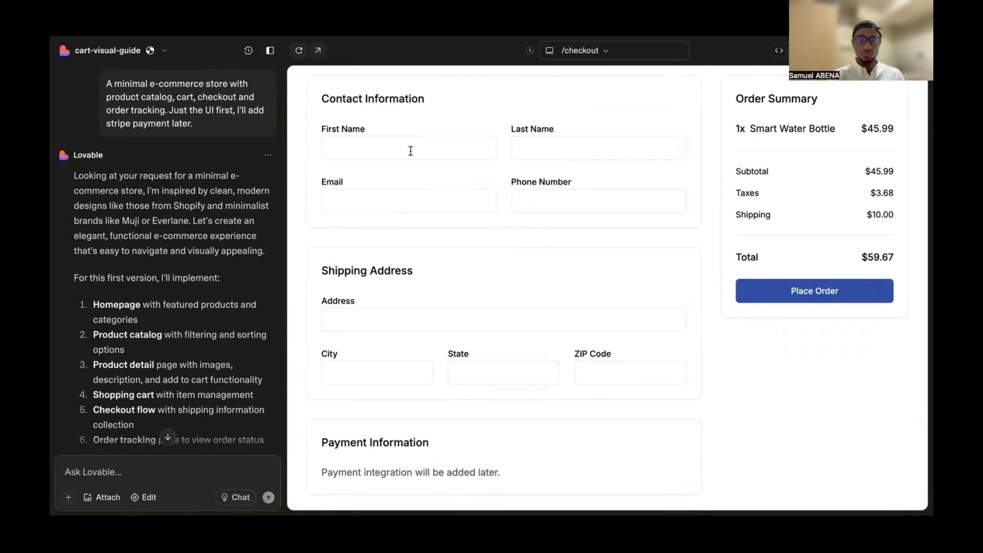
{"action": "scroll", "coordinate": [515, 286], "scroll_direction": "down", "scroll_amount": 5}
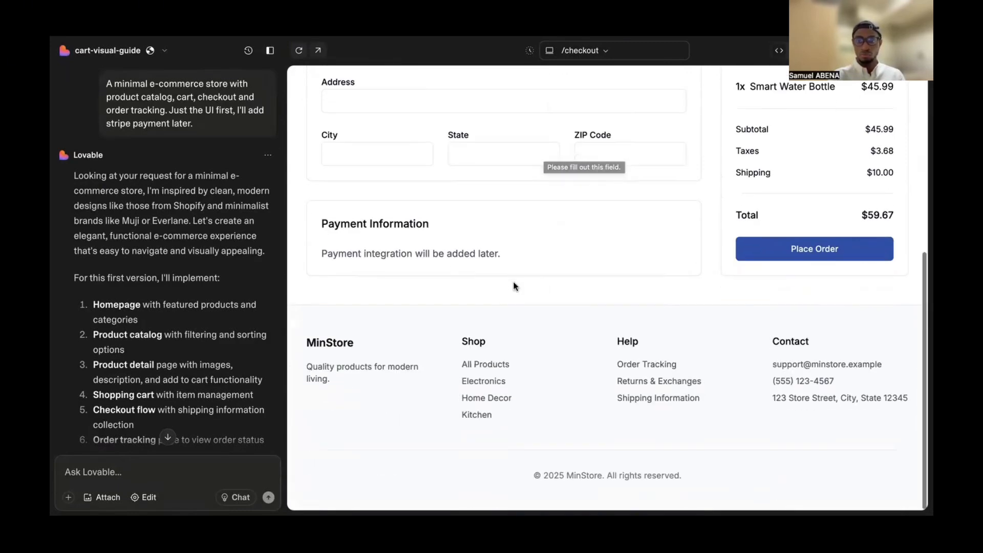
{"action": "left_click", "coordinate": [820, 287]}
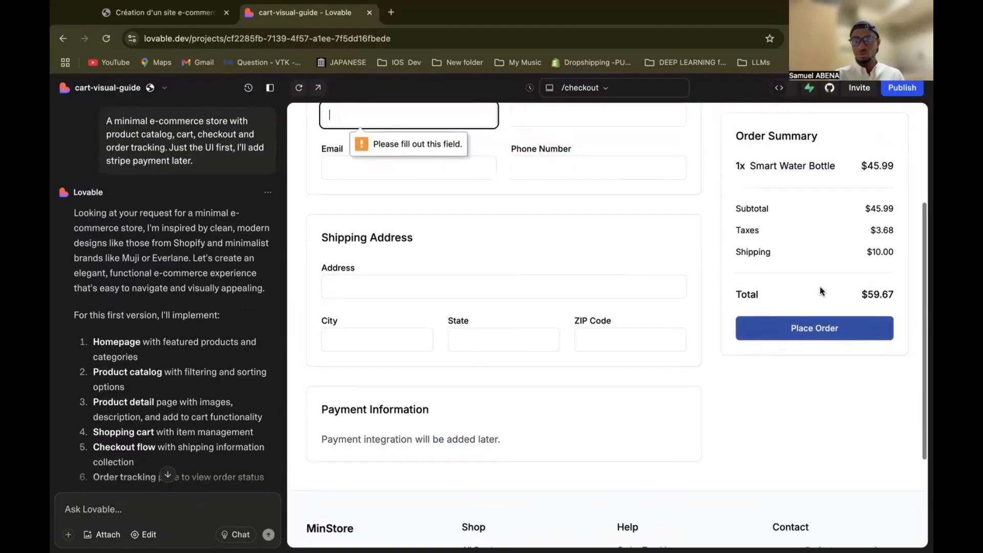
{"action": "scroll", "coordinate": [819, 289], "scroll_direction": "up", "scroll_amount": 3}
{"action": "left_click", "coordinate": [566, 123]}
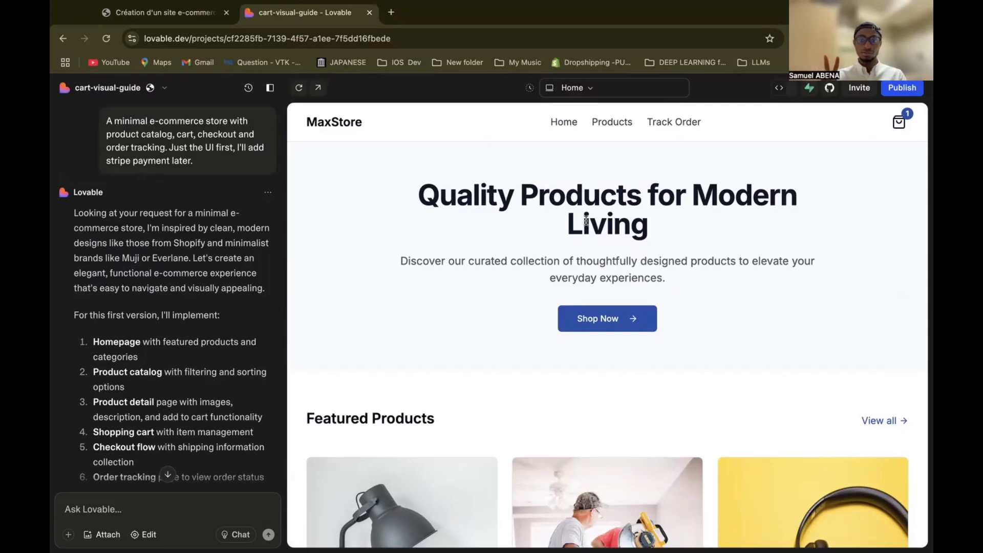
Consult Étape 3 on the Chat and Edit features in the guide page, and return to the cart-visual-guide project.
{"action": "left_click", "coordinate": [164, 13]}
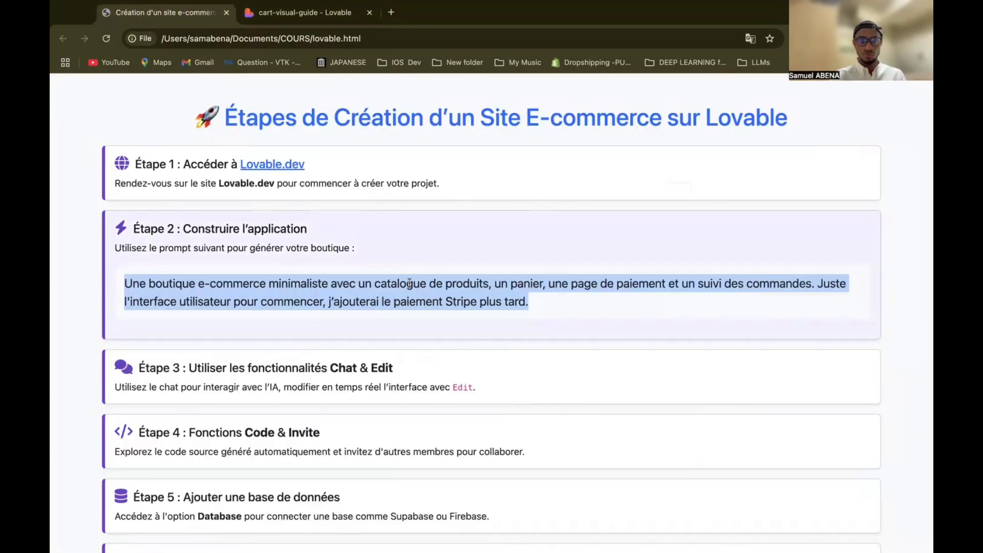
{"action": "scroll", "coordinate": [292, 268], "scroll_direction": "down", "scroll_amount": 3}
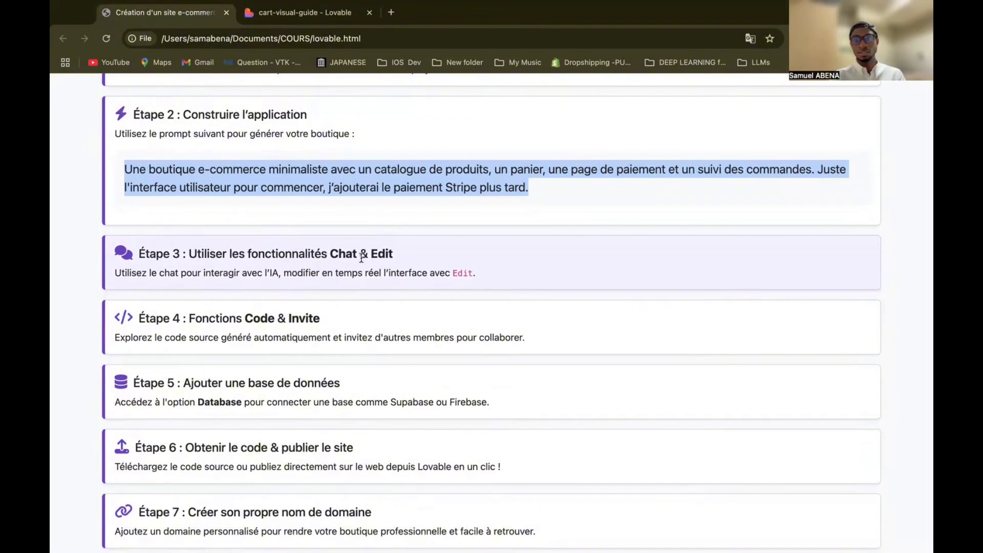
{"action": "left_click", "coordinate": [305, 12]}
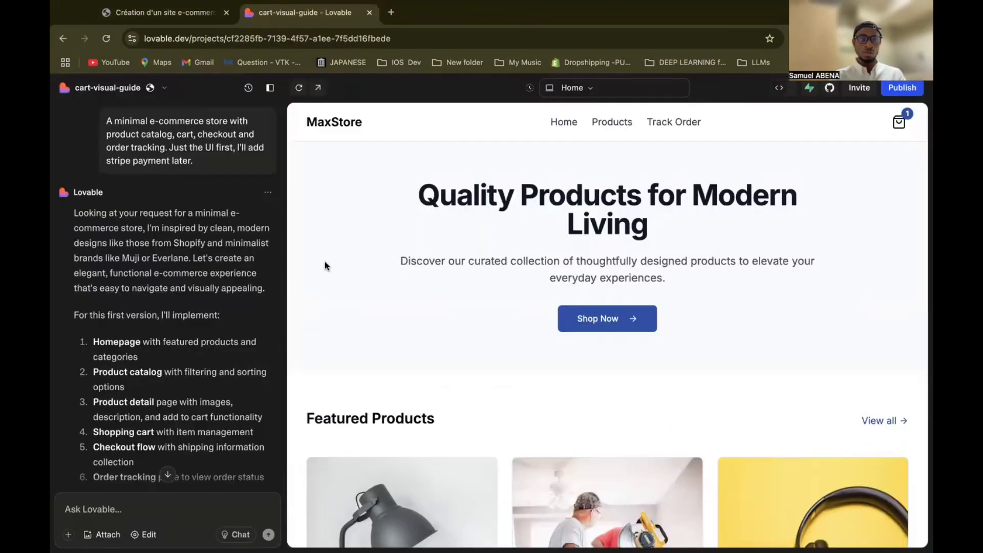
Enable Chat mode for the project's prompt and activate visual editing of the store preview.
{"action": "scroll", "coordinate": [208, 386], "scroll_direction": "down", "scroll_amount": 2}
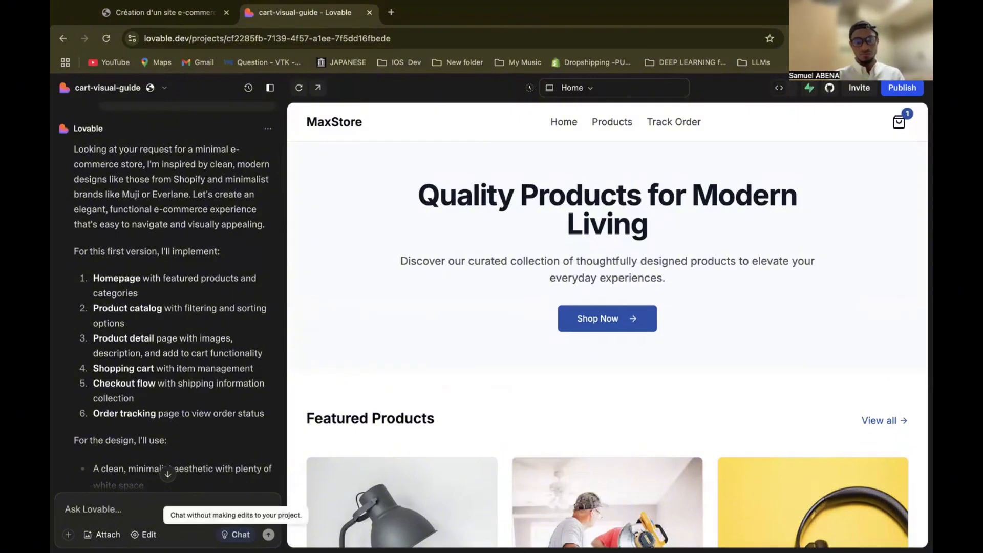
{"action": "left_click", "coordinate": [235, 534]}
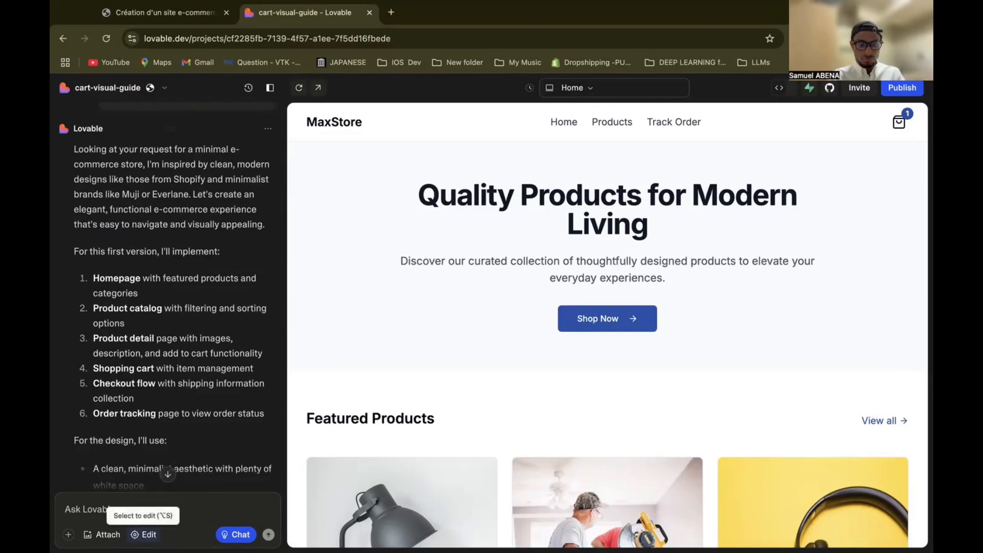
{"action": "left_click", "coordinate": [143, 534]}
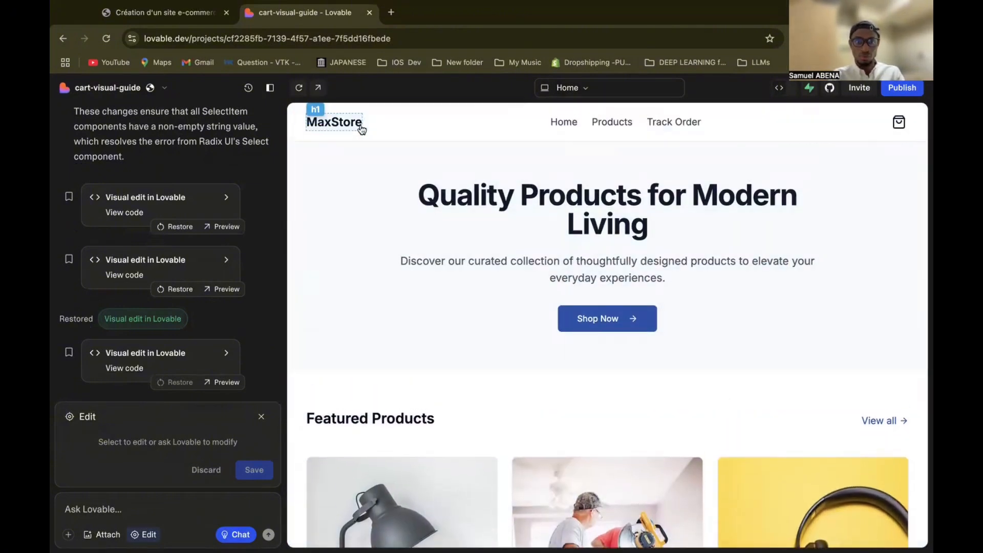
Change the store's header title to MinStore and save the visual edit.
{"action": "left_click", "coordinate": [360, 128]}
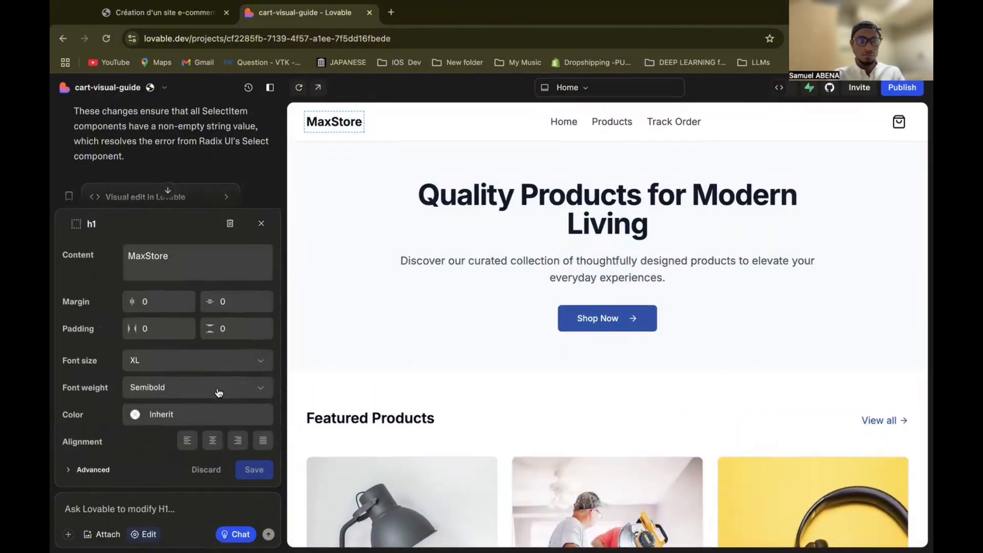
{"action": "key", "text": "BackSpace"}
{"action": "key", "text": "BackSpace"}
{"action": "key", "text": "BackSpace"}
{"action": "key", "text": "BackSpace"}
{"action": "key", "text": "BackSpace"}
{"action": "key", "text": "BackSpace"}
{"action": "key", "text": "BackSpace"}
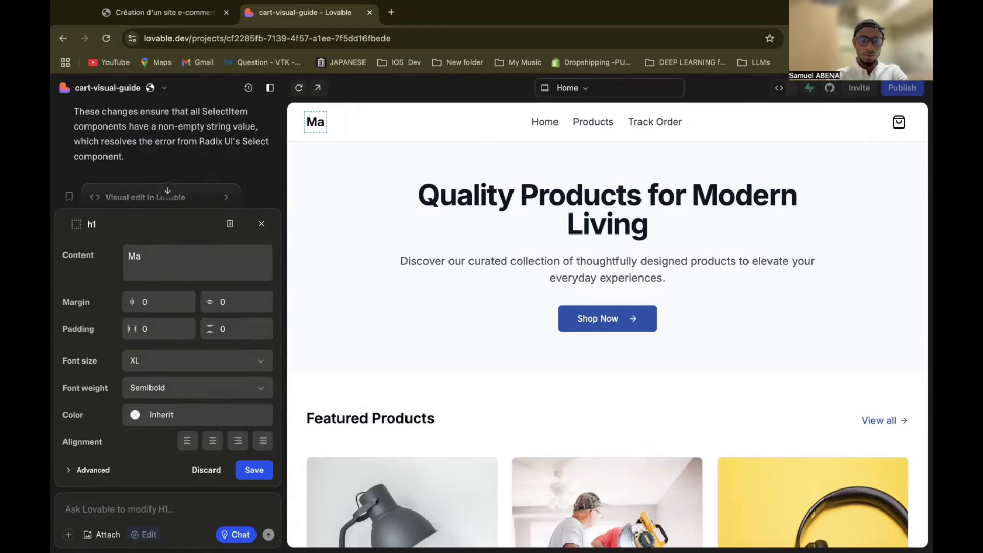
{"action": "type", "text": "inStore"}
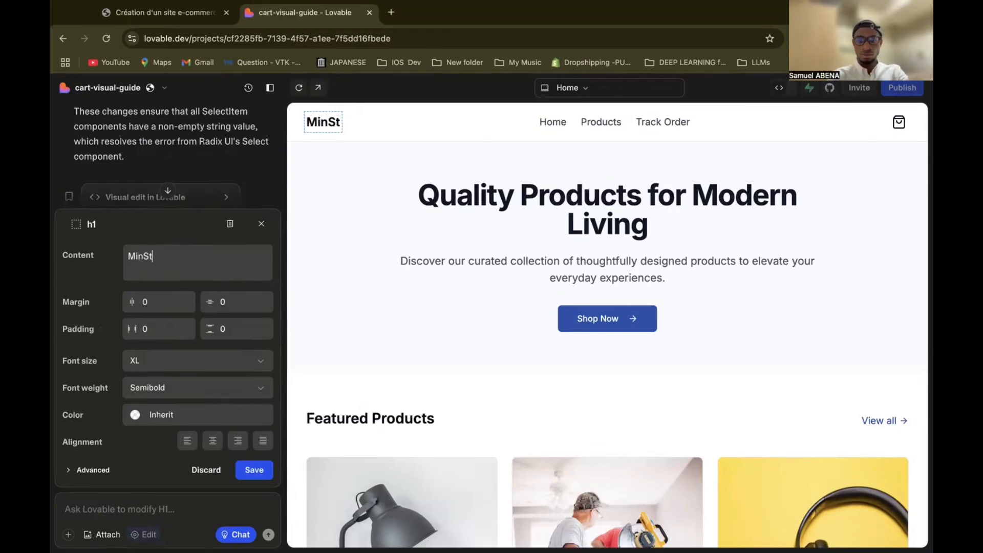
{"action": "left_click", "coordinate": [262, 476]}
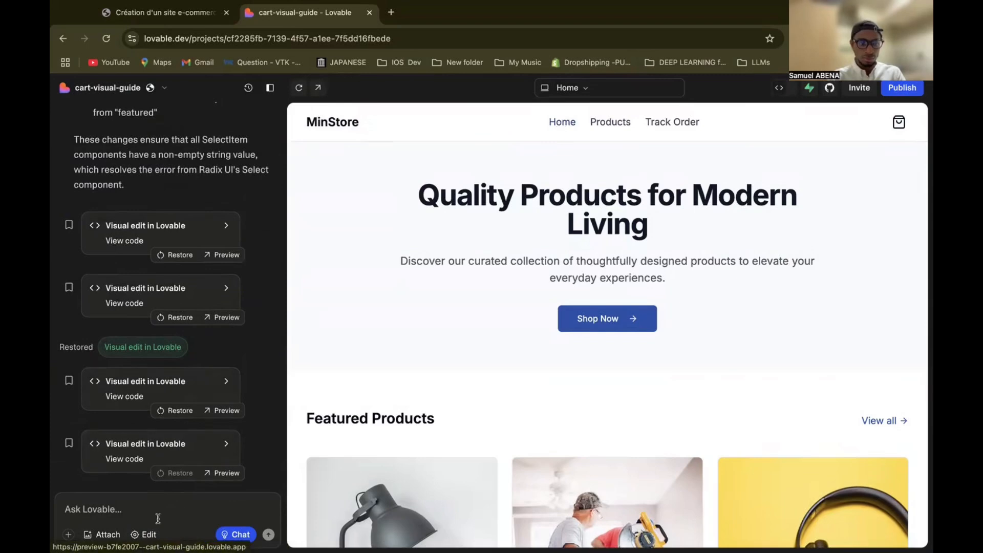
Try a larger horizontal margin on the Home link in the store's navigation, with its advanced style classes shown.
{"action": "left_click", "coordinate": [146, 534]}
{"action": "left_click", "coordinate": [563, 121]}
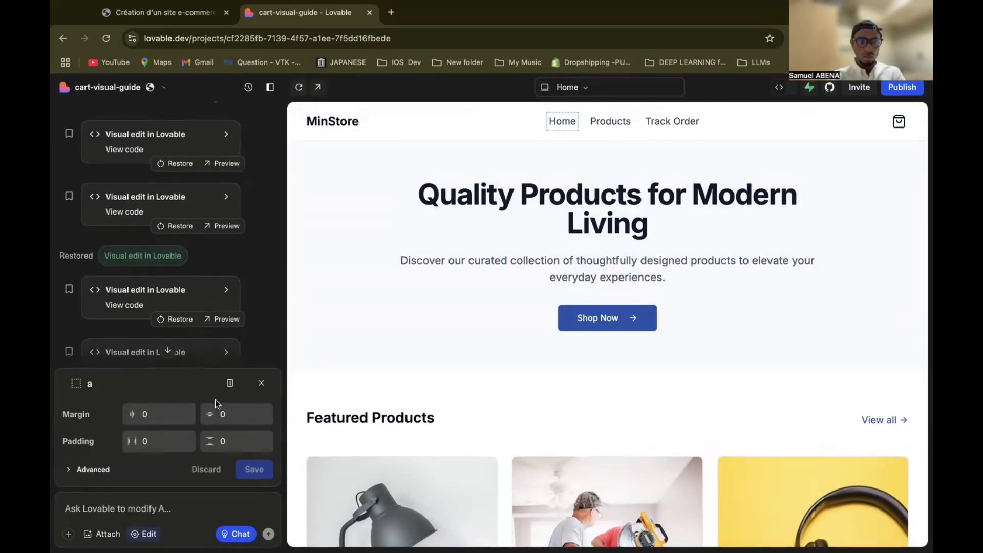
{"action": "left_click", "coordinate": [70, 470]}
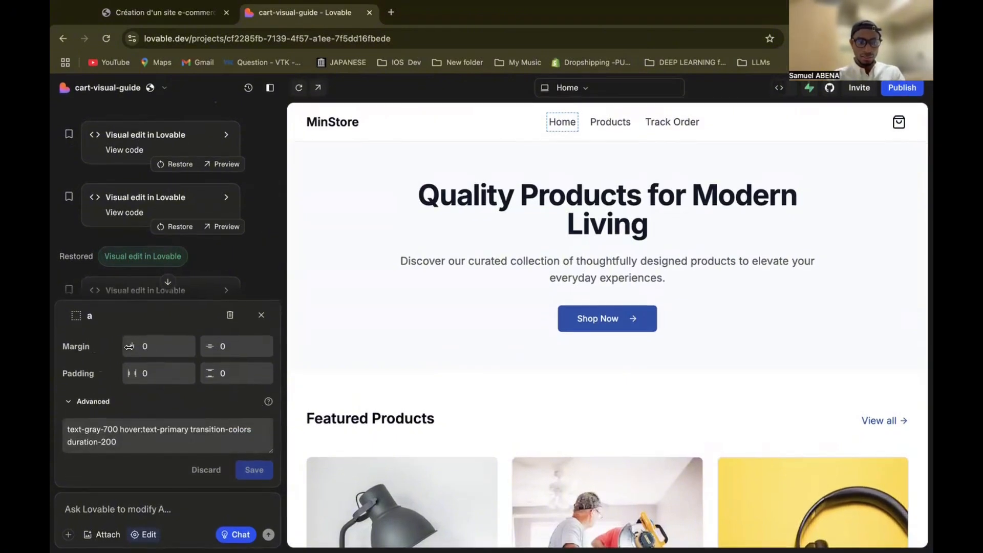
{"action": "left_click_drag", "start_coordinate": [131, 346], "coordinate": [156, 348]}
Try gray-800, zinc-100 and zinc-50 as the Shop Now button's text color, and discard all unsaved edits.
{"action": "left_click", "coordinate": [573, 318]}
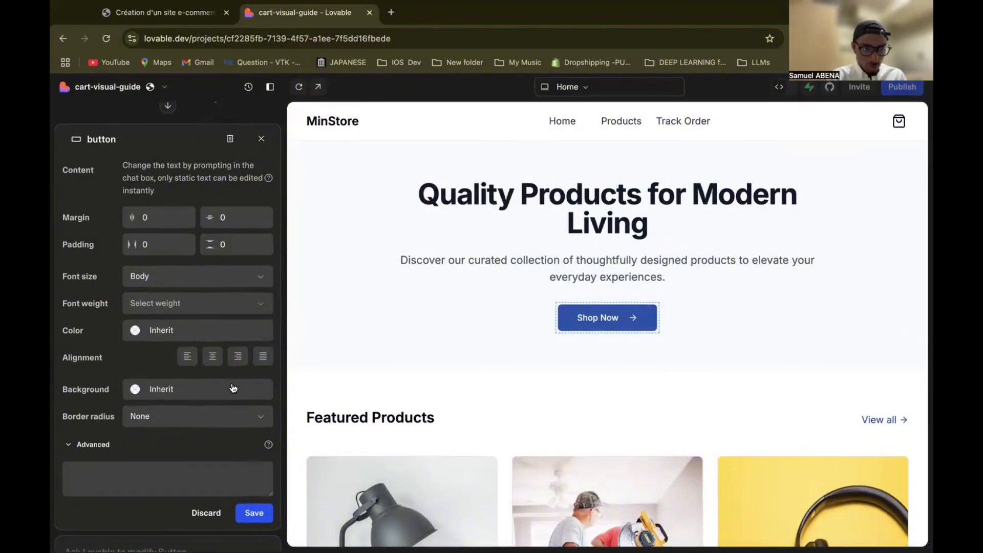
{"action": "left_click", "coordinate": [135, 332]}
{"action": "left_click", "coordinate": [178, 234]}
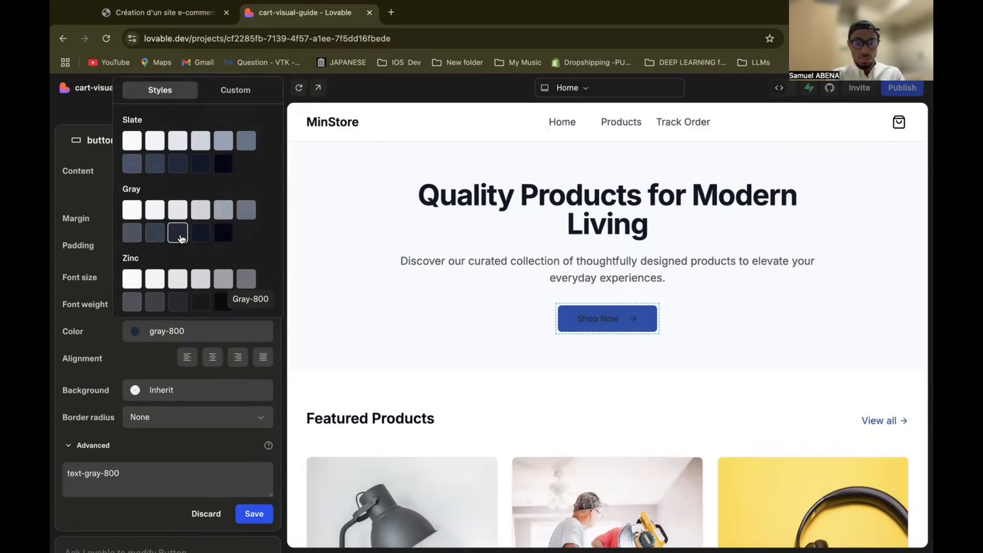
{"action": "left_click", "coordinate": [154, 281]}
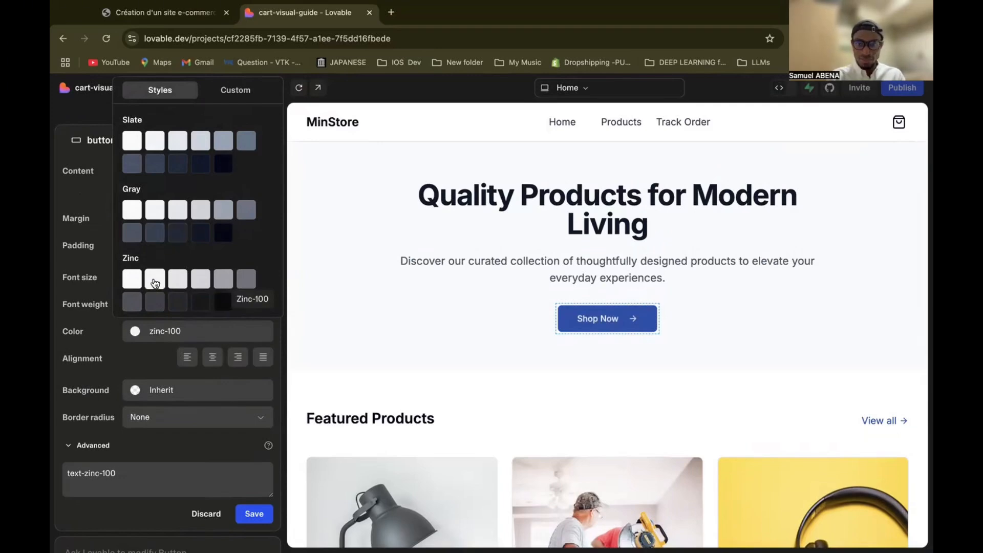
{"action": "left_click", "coordinate": [131, 278]}
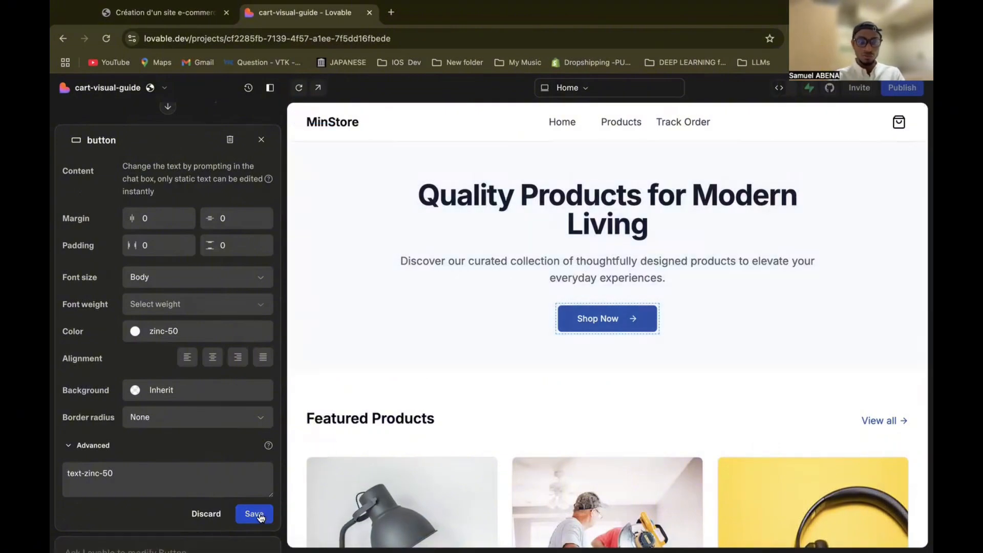
{"action": "left_click", "coordinate": [207, 517]}
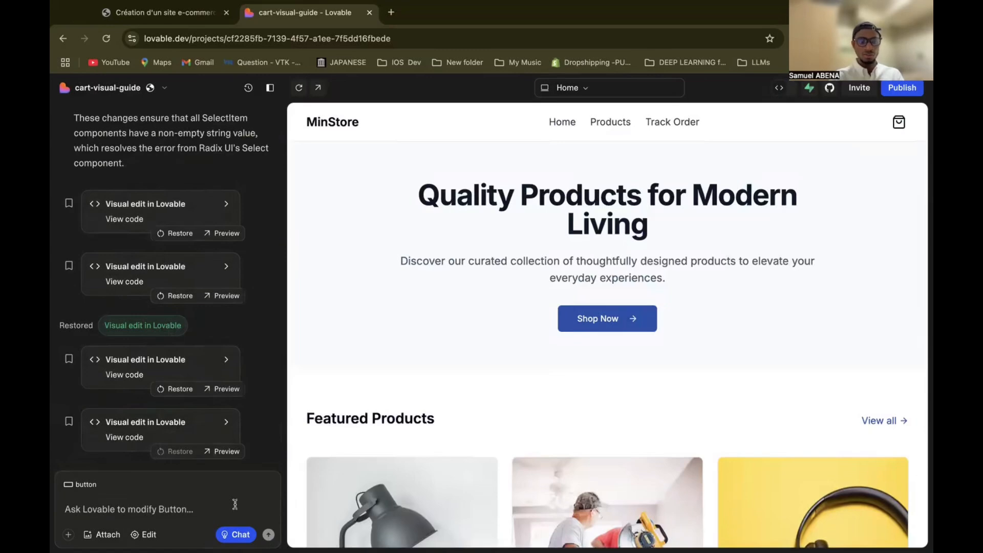
Consult Étape 4 on the Code and Invite functions in the guide page, and return to the store's home page in Lovable.
{"action": "left_click", "coordinate": [156, 17]}
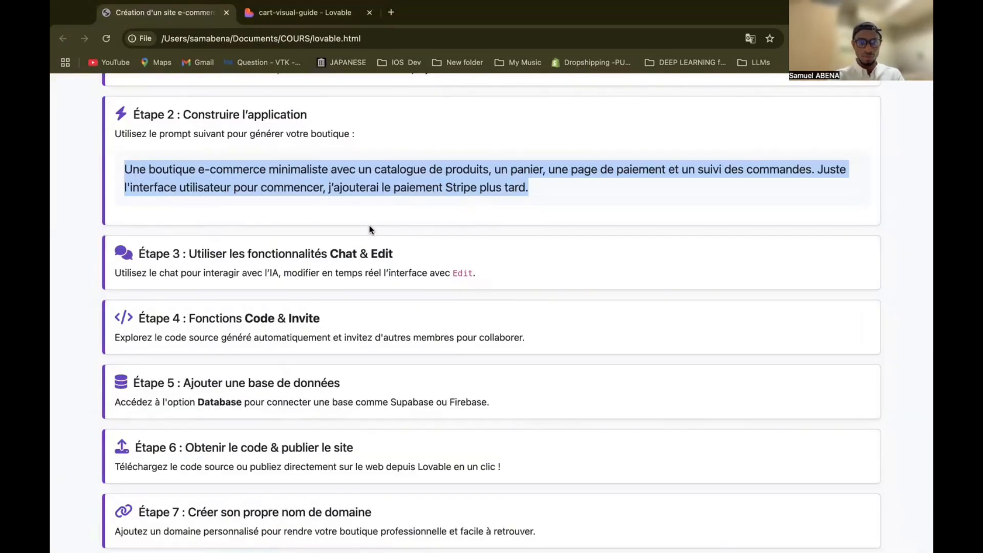
{"action": "scroll", "coordinate": [370, 225], "scroll_direction": "down", "scroll_amount": 3}
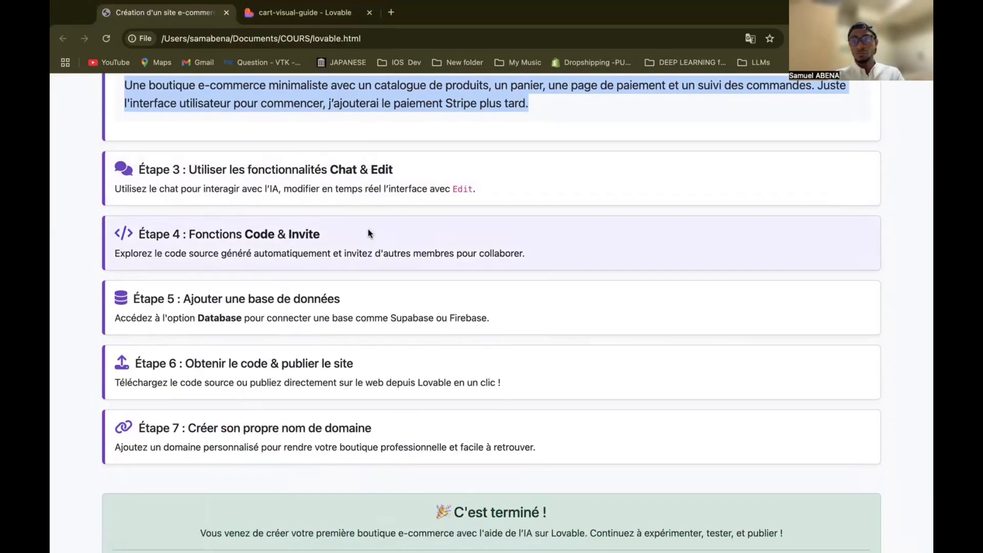
{"action": "left_click", "coordinate": [277, 16]}
{"action": "scroll", "coordinate": [519, 401], "scroll_direction": "down", "scroll_amount": 6}
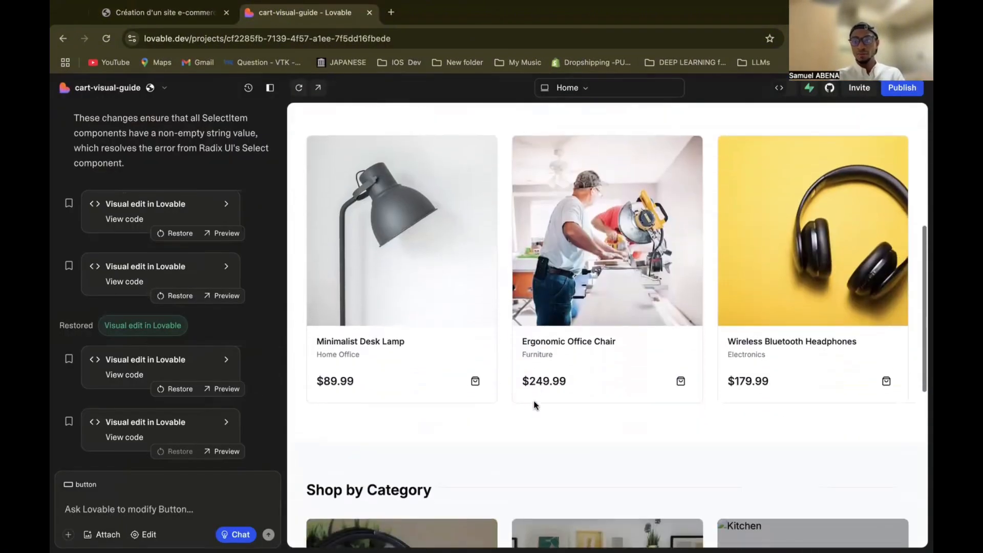
{"action": "scroll", "coordinate": [534, 405], "scroll_direction": "up", "scroll_amount": 6}
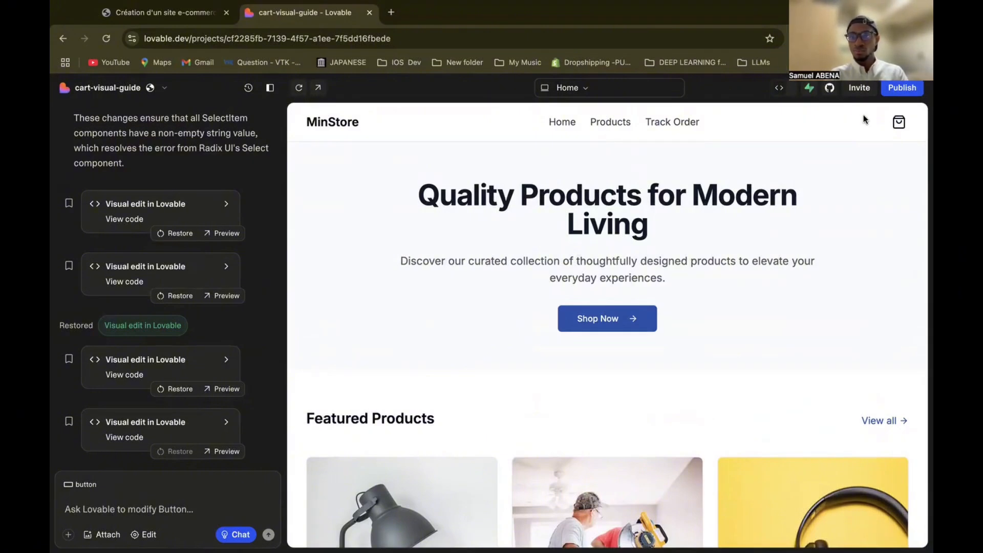
Open the project's code view and examine the generated source of src/pages/Index.tsx.
{"action": "left_click", "coordinate": [780, 89]}
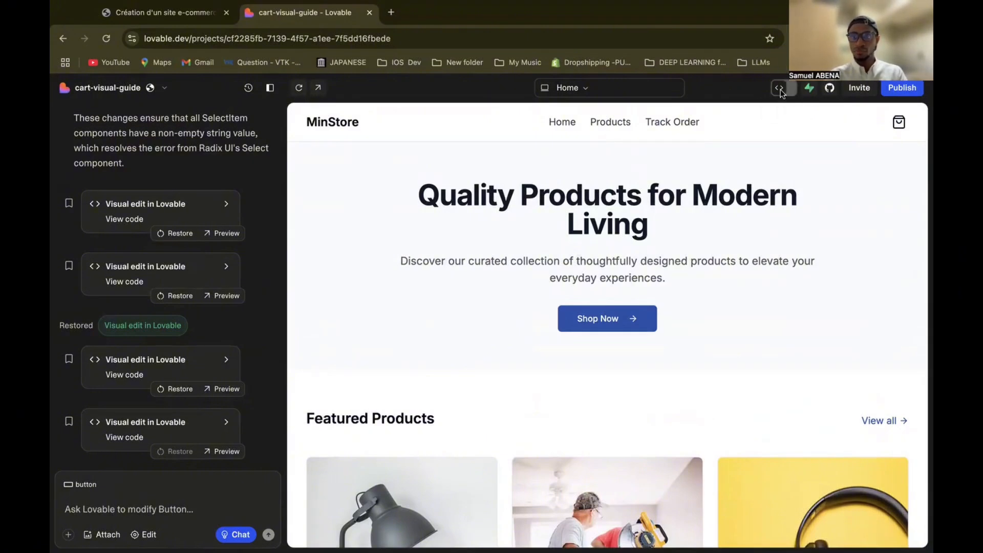
{"action": "scroll", "coordinate": [680, 289], "scroll_direction": "down", "scroll_amount": 15}
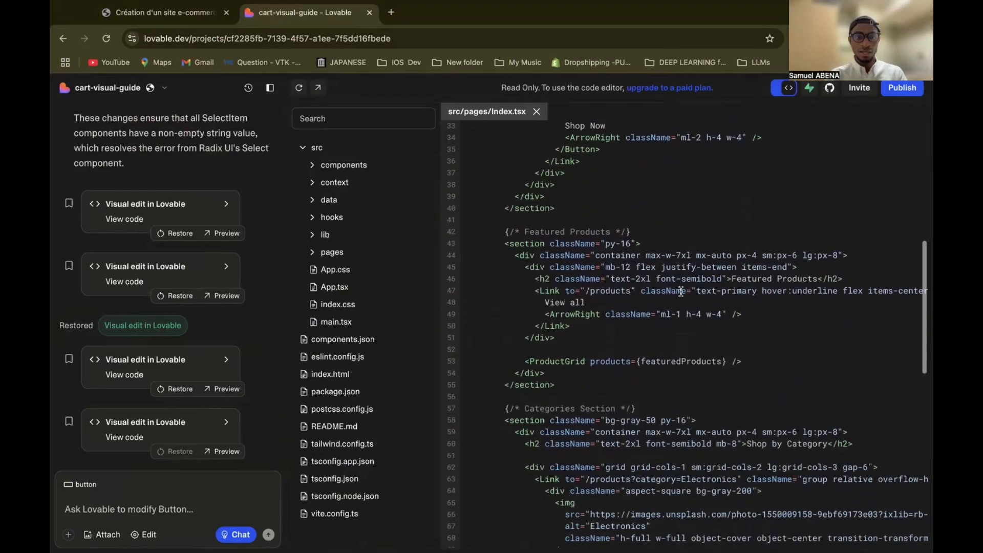
{"action": "scroll", "coordinate": [680, 290], "scroll_direction": "up", "scroll_amount": 15}
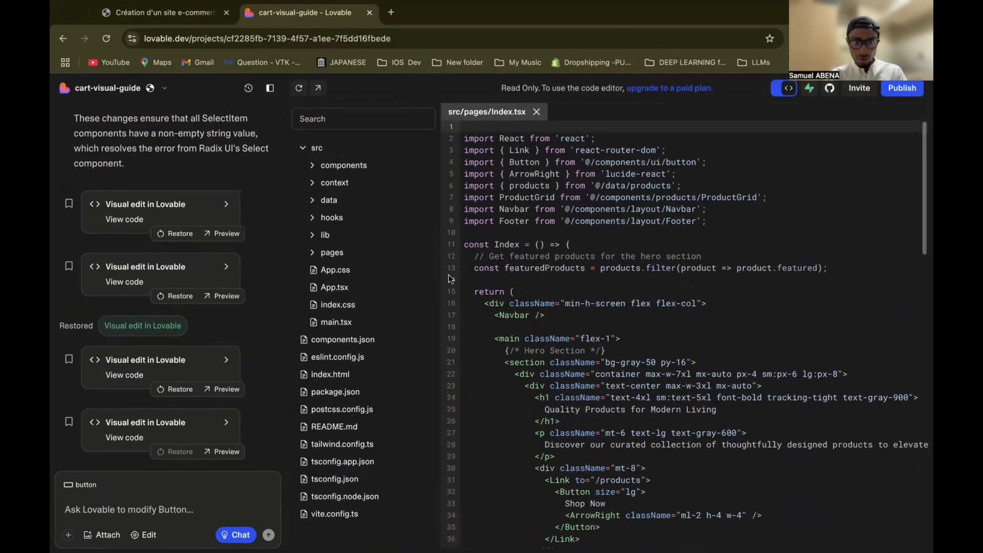
{"action": "scroll", "coordinate": [359, 280], "scroll_direction": "down", "scroll_amount": 1}
{"action": "scroll", "coordinate": [533, 260], "scroll_direction": "down", "scroll_amount": 15}
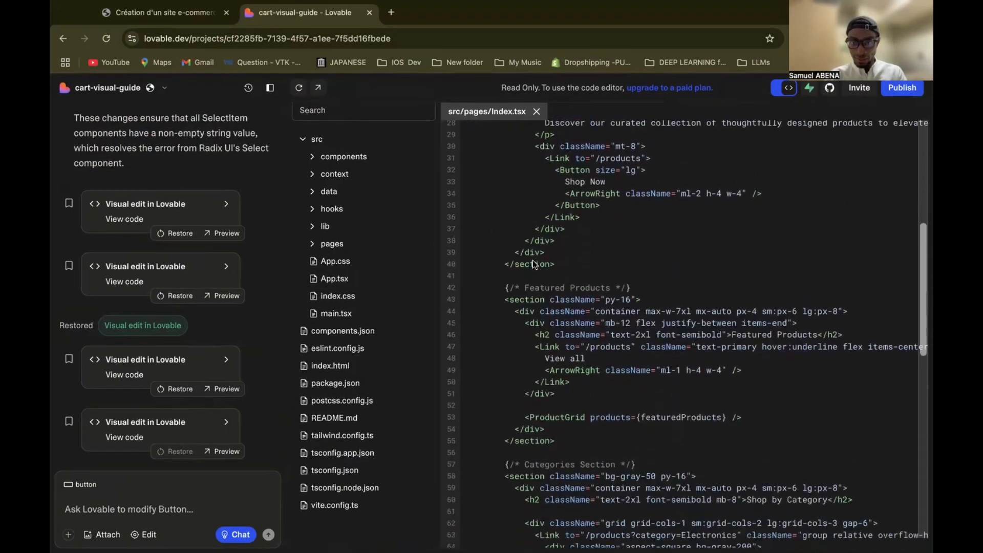
{"action": "scroll", "coordinate": [532, 261], "scroll_direction": "down", "scroll_amount": 4}
{"action": "scroll", "coordinate": [533, 262], "scroll_direction": "up", "scroll_amount": 15}
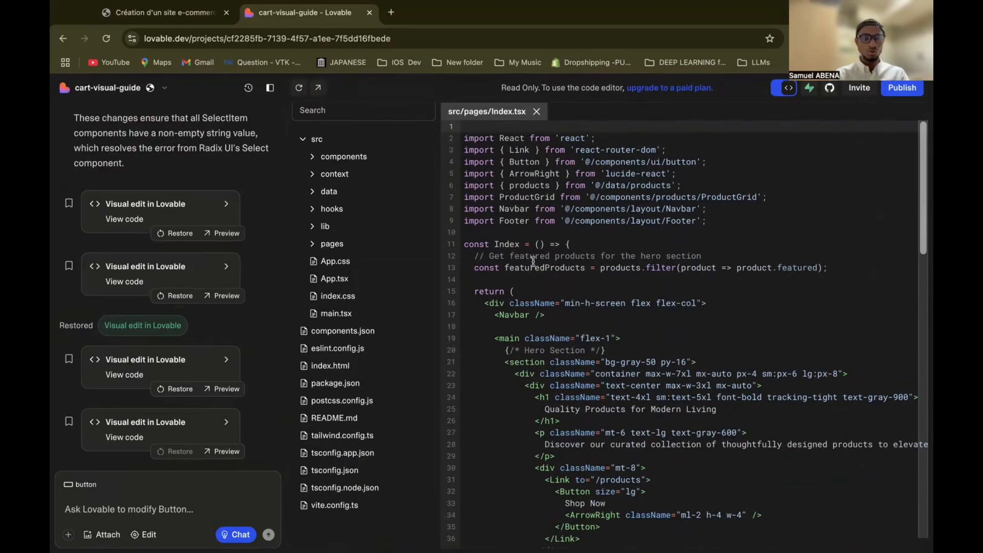
{"action": "scroll", "coordinate": [499, 224], "scroll_direction": "down", "scroll_amount": 15}
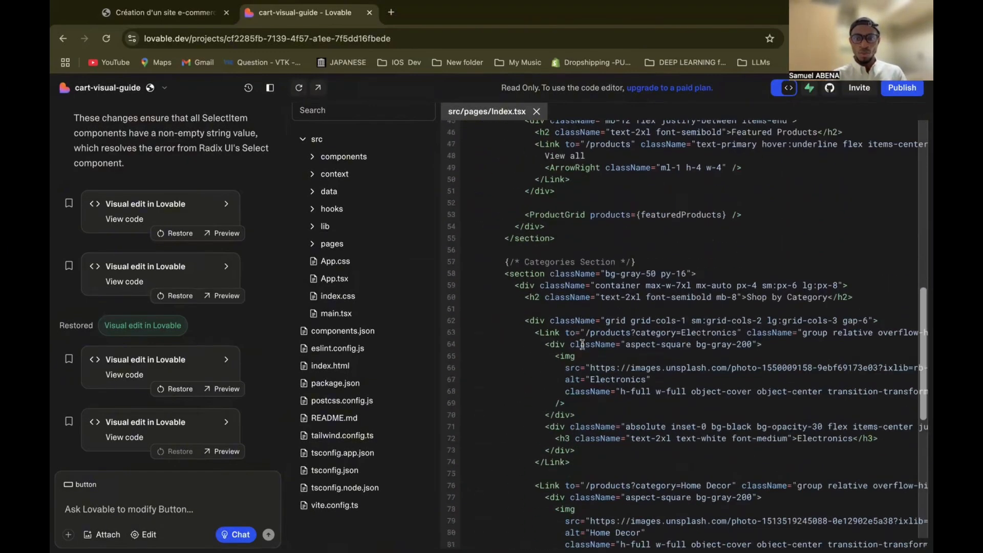
{"action": "scroll", "coordinate": [585, 348], "scroll_direction": "up", "scroll_amount": 15}
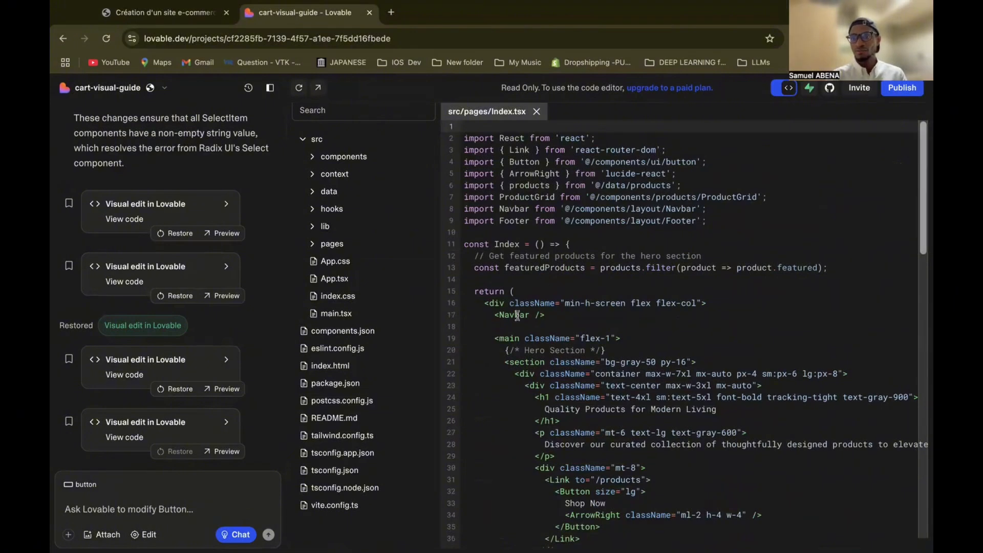
View the options for inviting collaborators to the project and close them.
{"action": "left_click", "coordinate": [858, 88]}
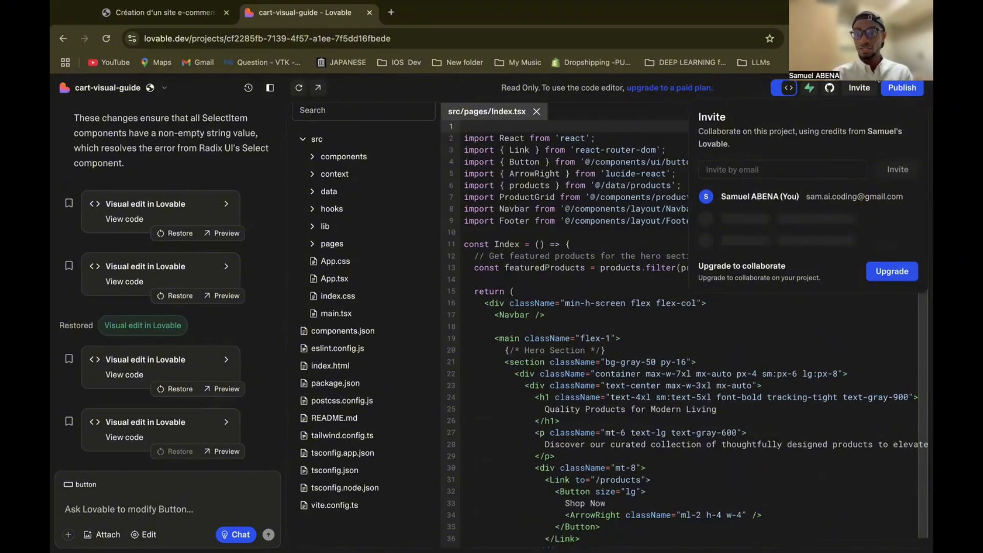
{"action": "left_click", "coordinate": [860, 88]}
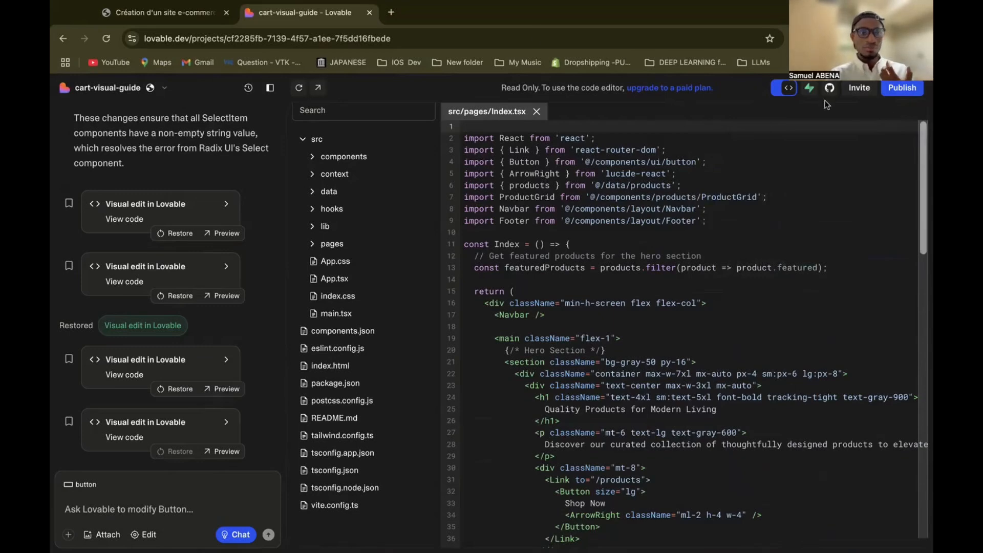
Consult Étape 5 on adding a database in the guide page, and return to the store preview in Lovable.
{"action": "left_click", "coordinate": [202, 15]}
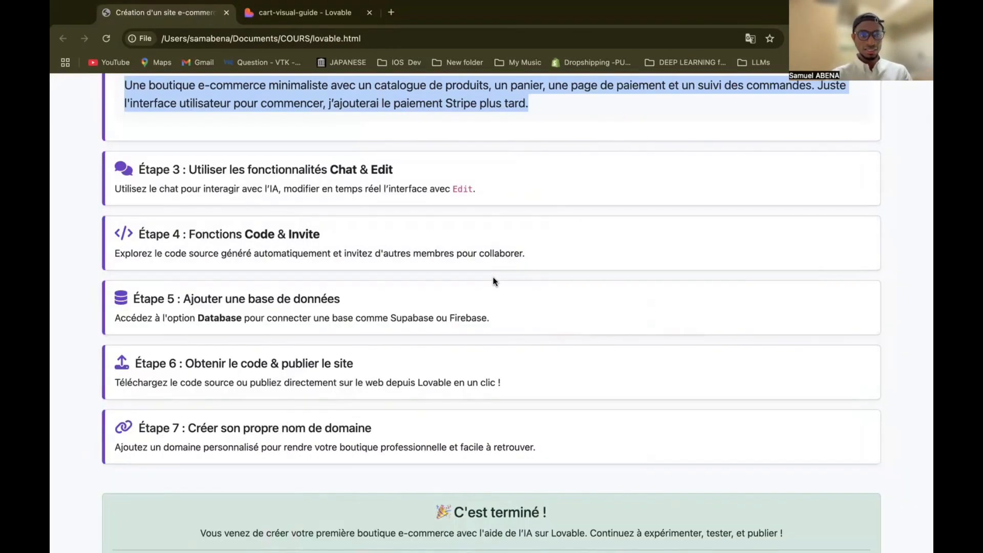
{"action": "scroll", "coordinate": [495, 281], "scroll_direction": "down", "scroll_amount": 2}
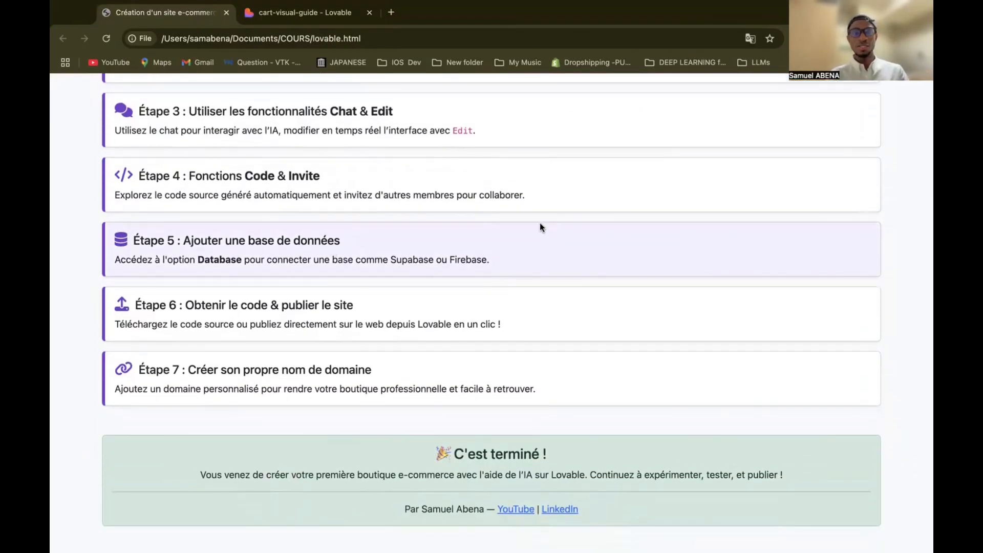
{"action": "left_click", "coordinate": [311, 13]}
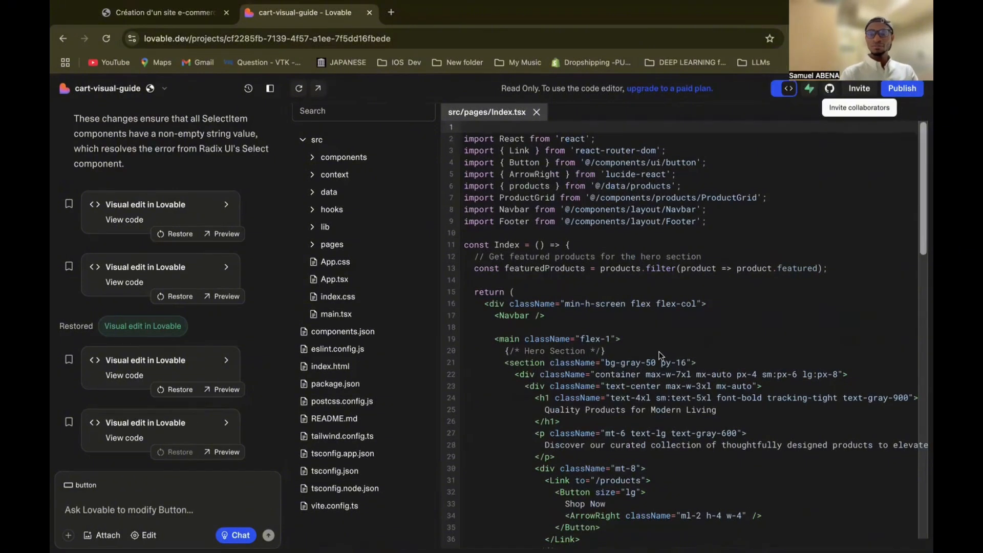
{"action": "left_click", "coordinate": [789, 88]}
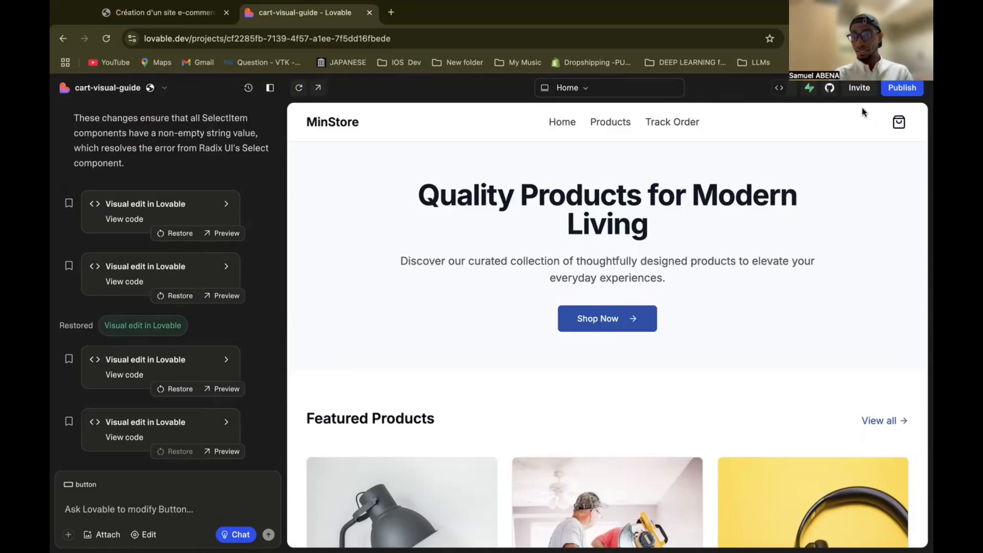
Open the Supabase integration settings, view the Supabase sign-in page for connecting an account, and return to the store preview in Lovable.
{"action": "left_click", "coordinate": [809, 91]}
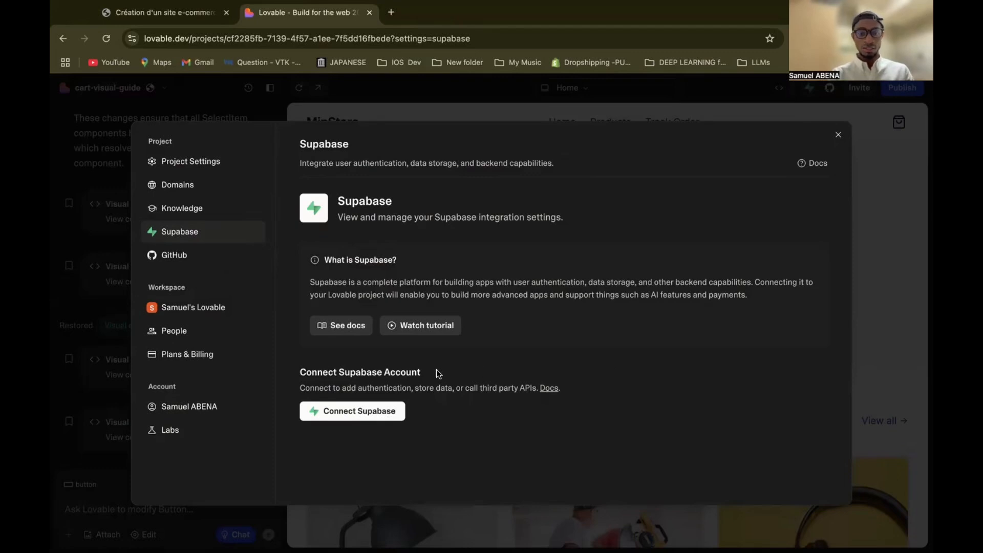
{"action": "left_click", "coordinate": [334, 418]}
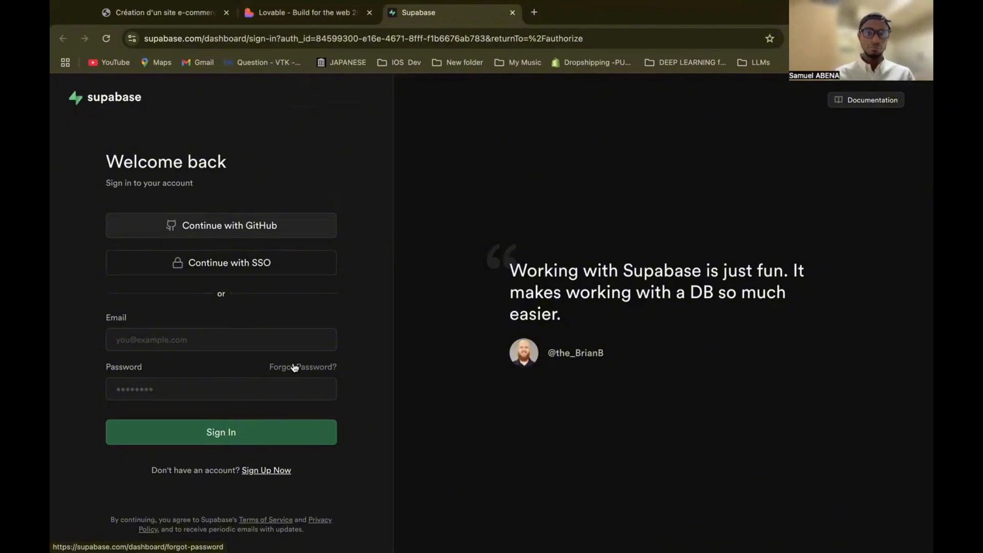
{"action": "left_click", "coordinate": [302, 12]}
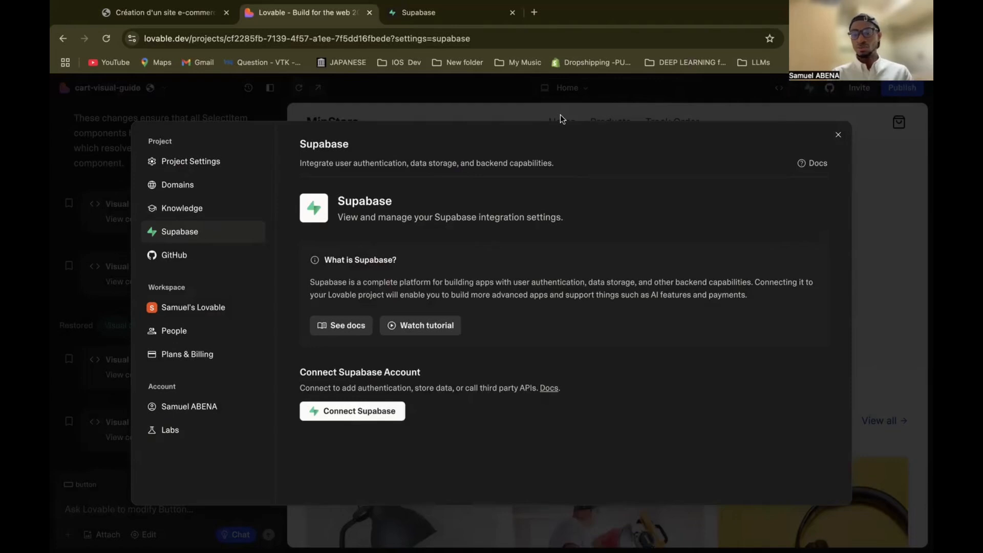
{"action": "left_click", "coordinate": [868, 86]}
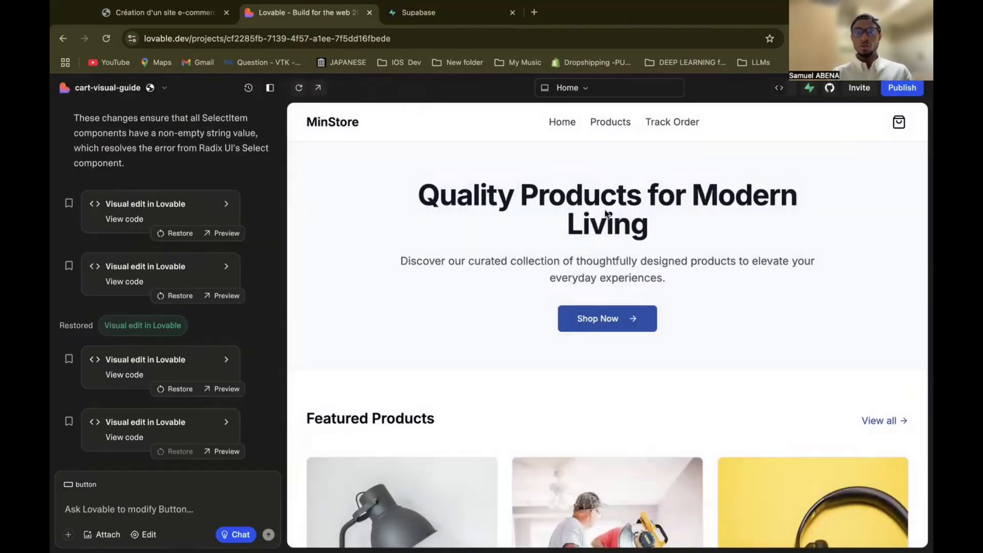
Consult Étape 6 on obtaining the code and publishing the site in the guide page, and return to Lovable.
{"action": "left_click", "coordinate": [197, 13]}
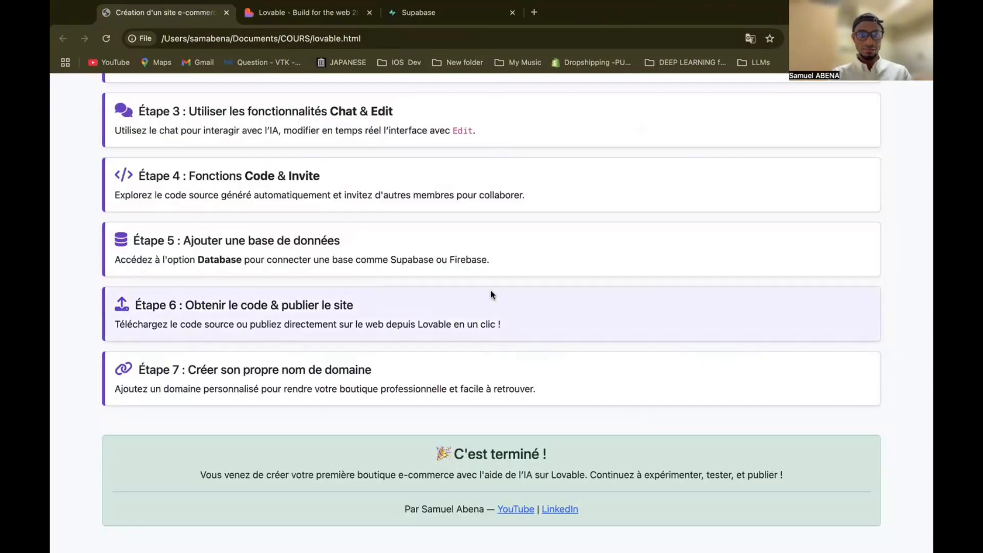
{"action": "scroll", "coordinate": [491, 295], "scroll_direction": "down", "scroll_amount": 1}
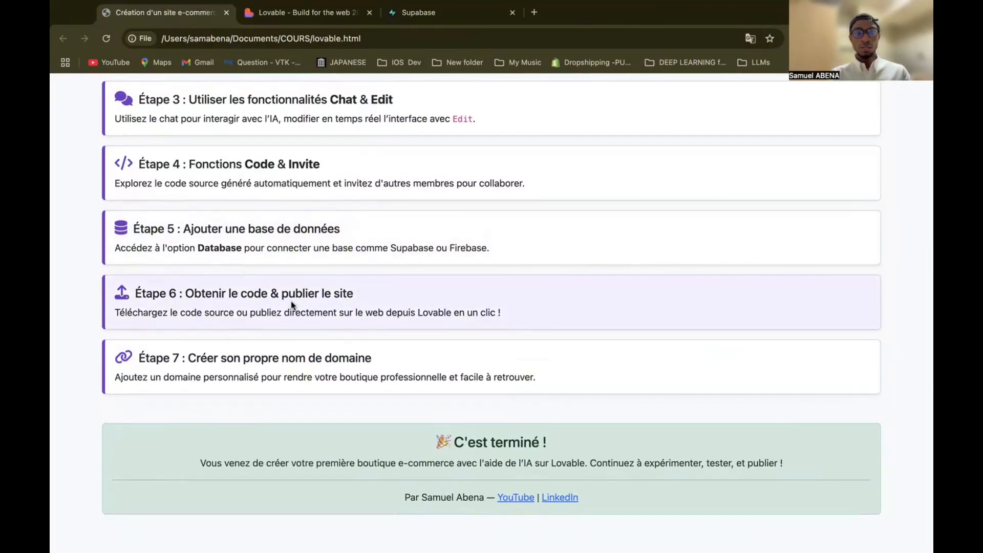
{"action": "left_click", "coordinate": [286, 13]}
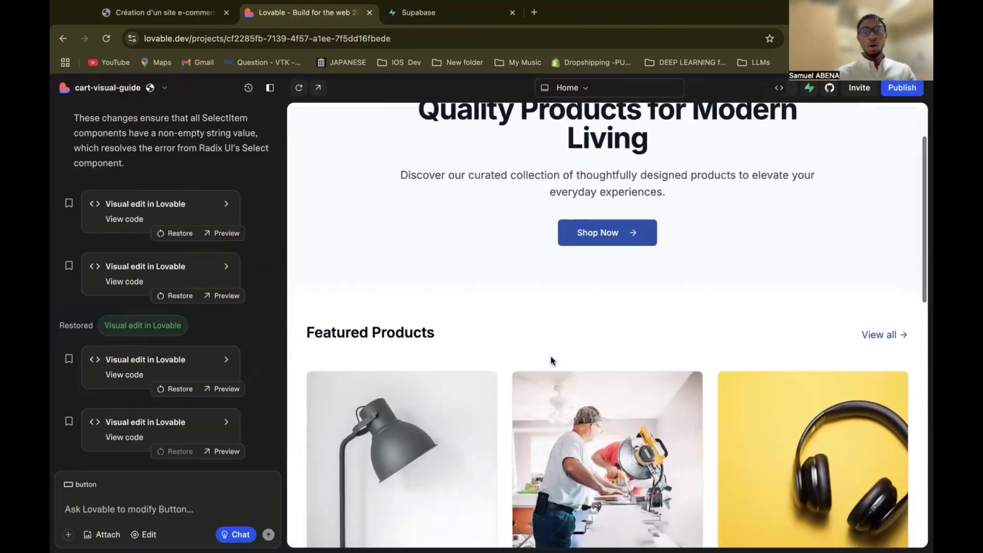
Look over the store preview and view the GitHub connection details of the cart-visual-guide project.
{"action": "scroll", "coordinate": [550, 358], "scroll_direction": "down", "scroll_amount": 1}
{"action": "scroll", "coordinate": [553, 364], "scroll_direction": "up", "scroll_amount": 3}
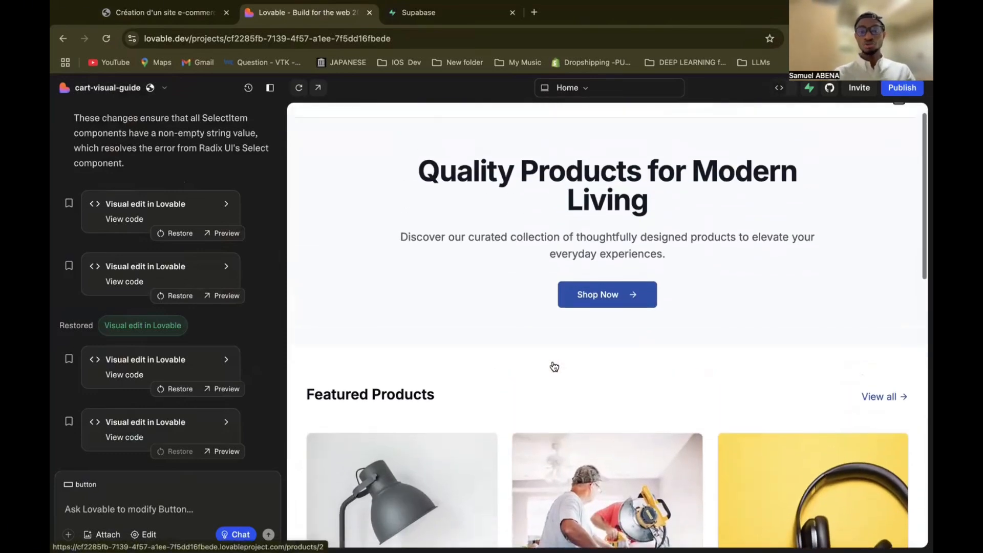
{"action": "scroll", "coordinate": [554, 366], "scroll_direction": "up", "scroll_amount": 1}
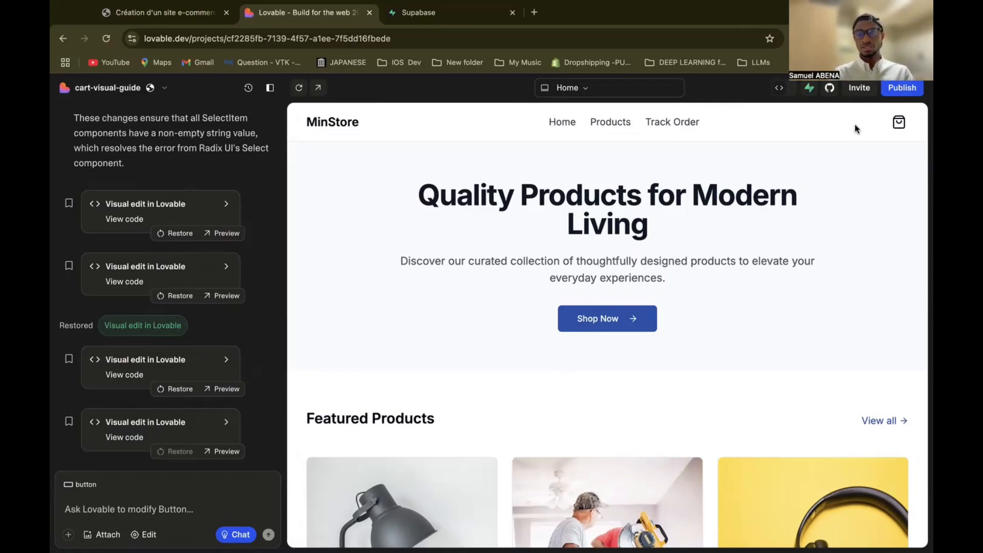
{"action": "left_click", "coordinate": [830, 89]}
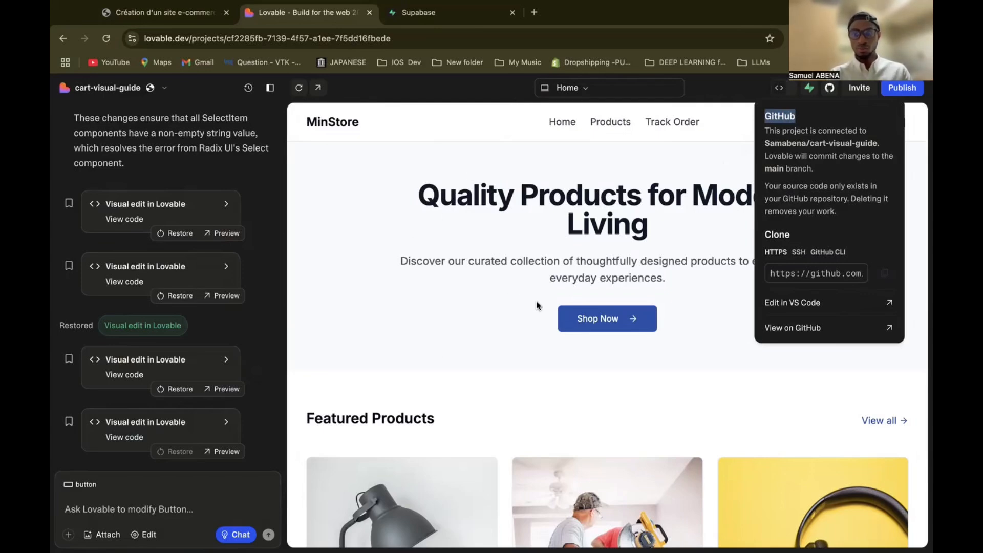
{"action": "left_click", "coordinate": [494, 265]}
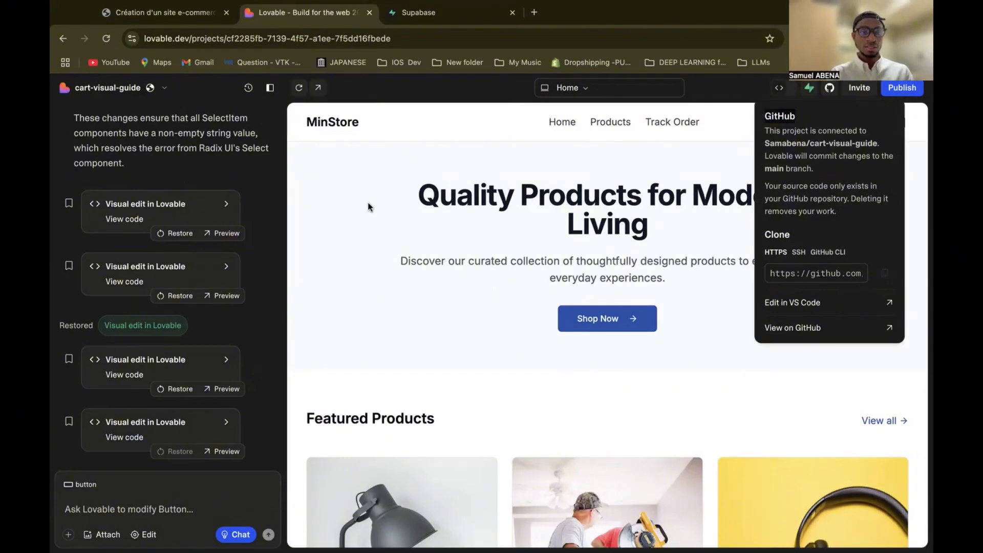
Go to the lovable.dev home page and open the shop-the-front project from the workspace's projects.
{"action": "left_click_drag", "start_coordinate": [392, 39], "coordinate": [191, 38]}
{"action": "key", "text": "BackSpace"}
{"action": "key", "text": "Return"}
{"action": "type", "text": "Une boutique e-commerce minimaliste avec un catalogue de produits, un panier, une page de paiement et un suivi des commandes. Juste l'interface utilisateur pour commencer, j’ajouterai le paiement Stripe plus tard."}
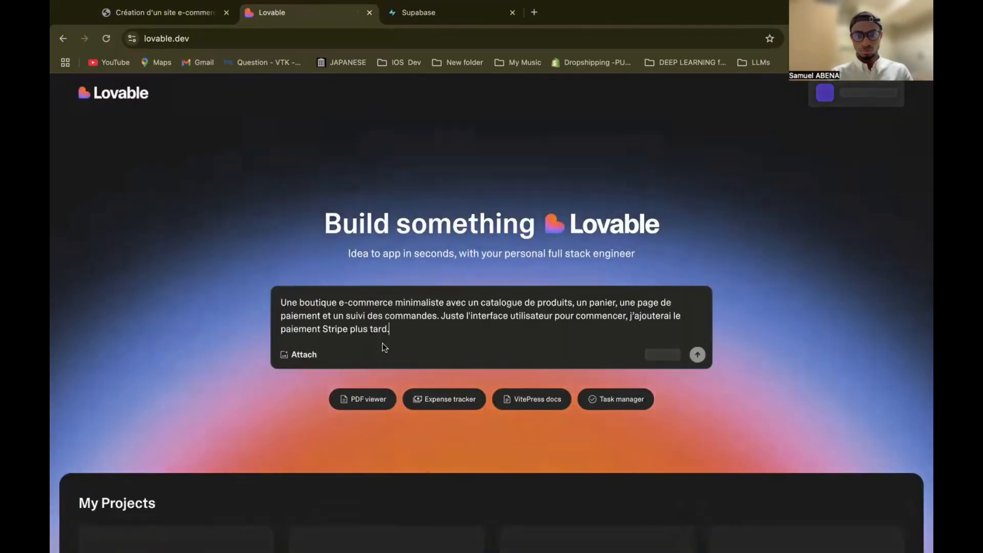
{"action": "scroll", "coordinate": [383, 344], "scroll_direction": "down", "scroll_amount": 9}
{"action": "scroll", "coordinate": [383, 344], "scroll_direction": "up", "scroll_amount": 3}
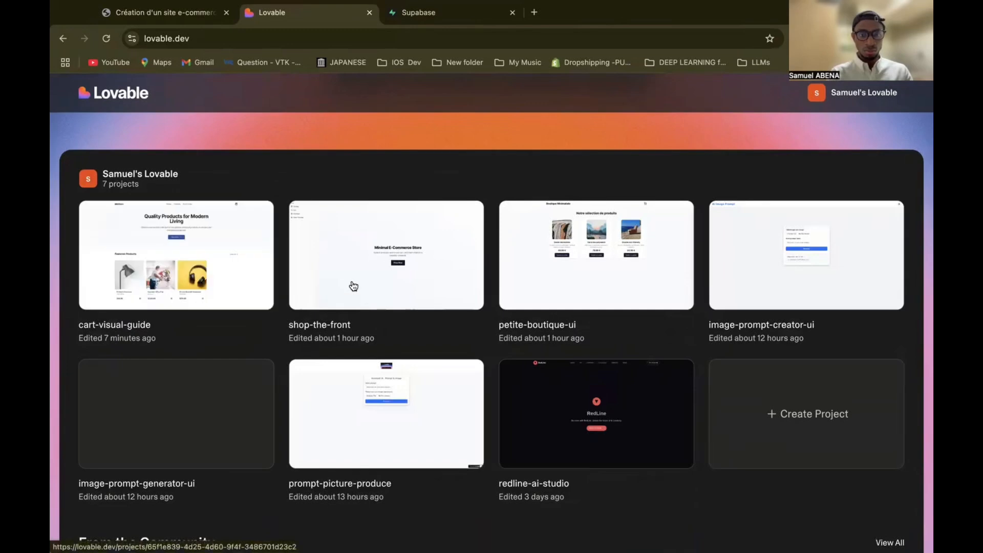
{"action": "left_click", "coordinate": [353, 285]}
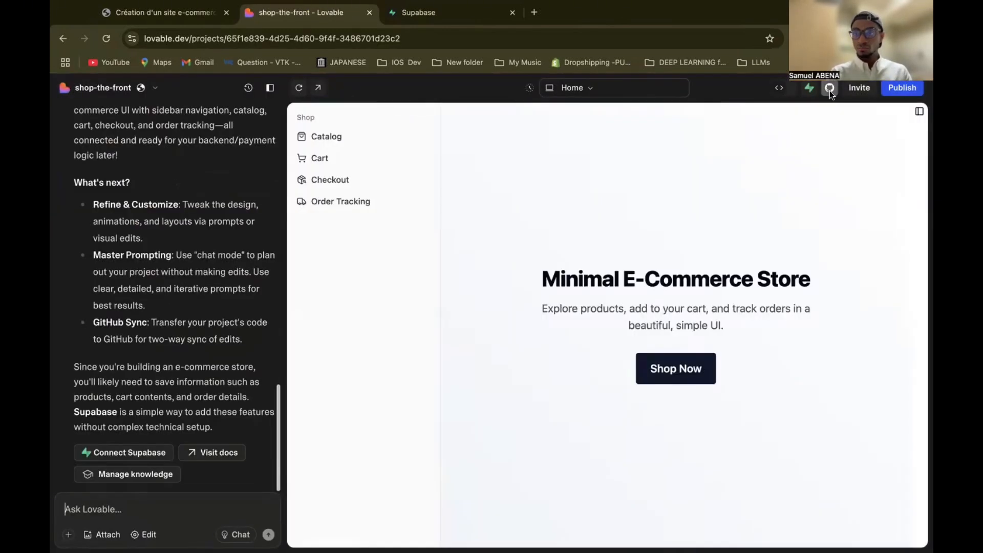
Connect the shop-the-front project to GitHub by transferring it to the linked GitHub account.
{"action": "left_click", "coordinate": [830, 88]}
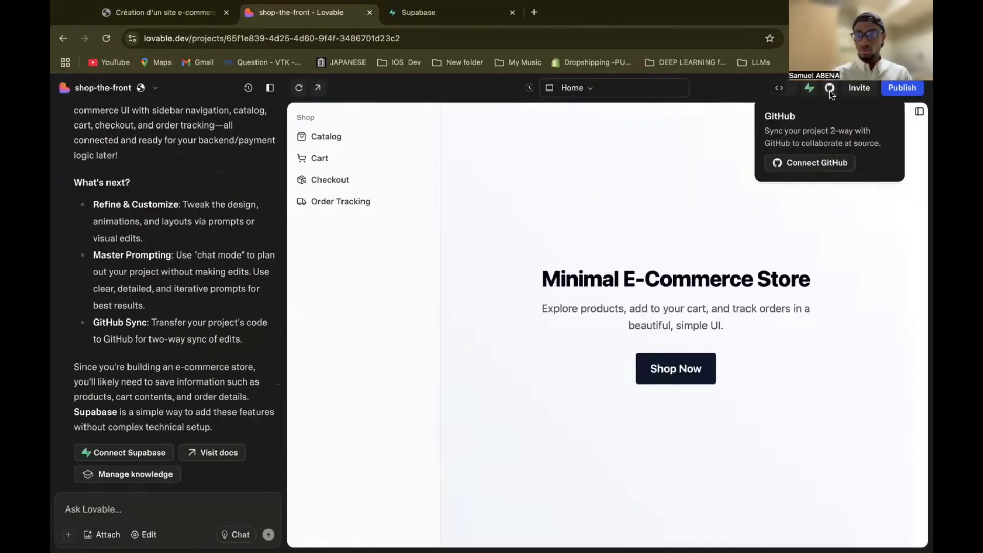
{"action": "left_click", "coordinate": [828, 162]}
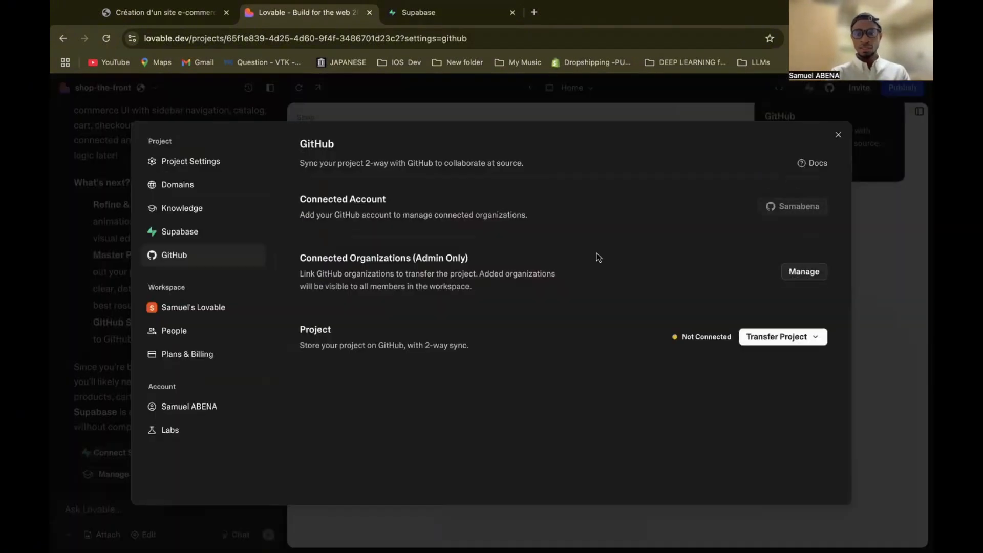
{"action": "left_click", "coordinate": [770, 346]}
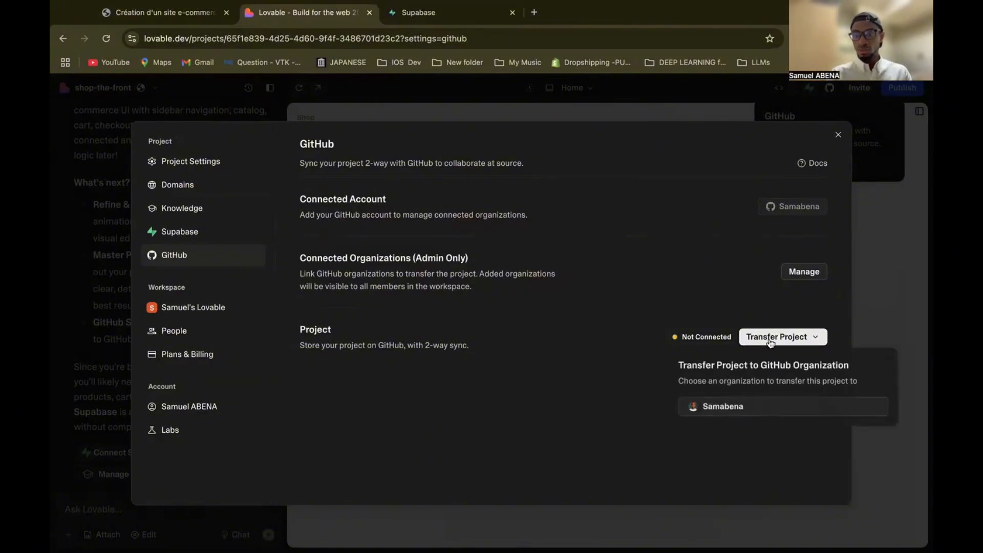
{"action": "left_click", "coordinate": [759, 408]}
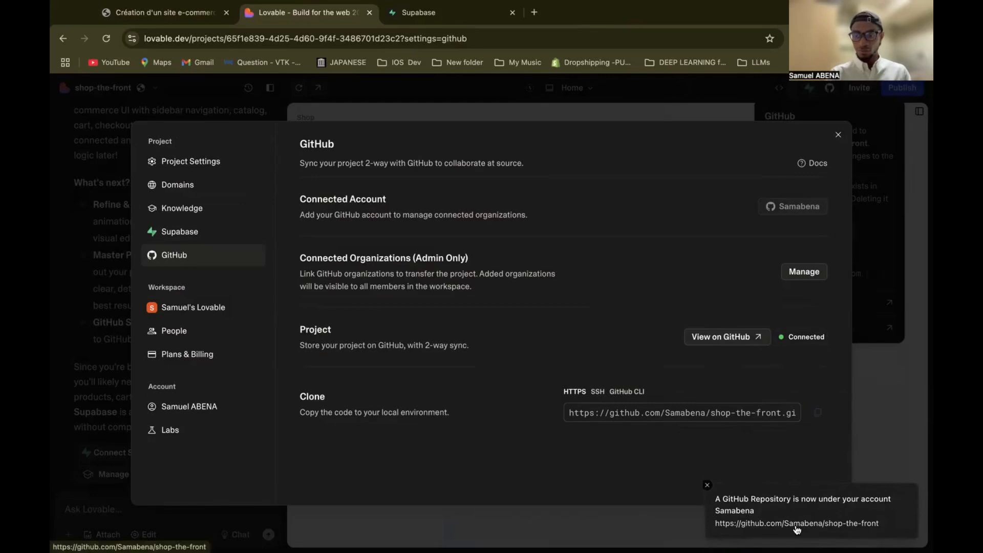
Open the new shop-the-front repository on GitHub and examine its file list and README.
{"action": "left_click", "coordinate": [735, 524]}
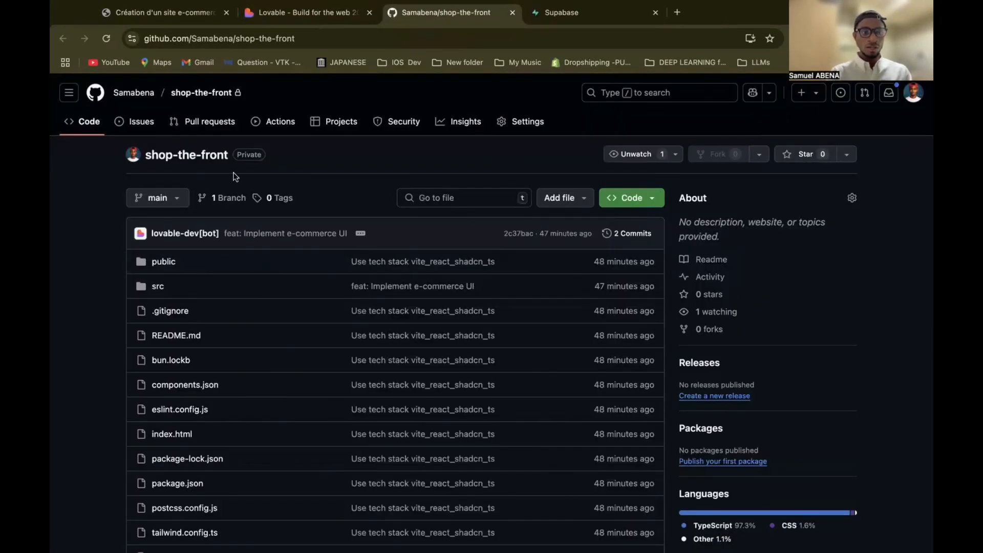
{"action": "scroll", "coordinate": [349, 293], "scroll_direction": "down", "scroll_amount": 5}
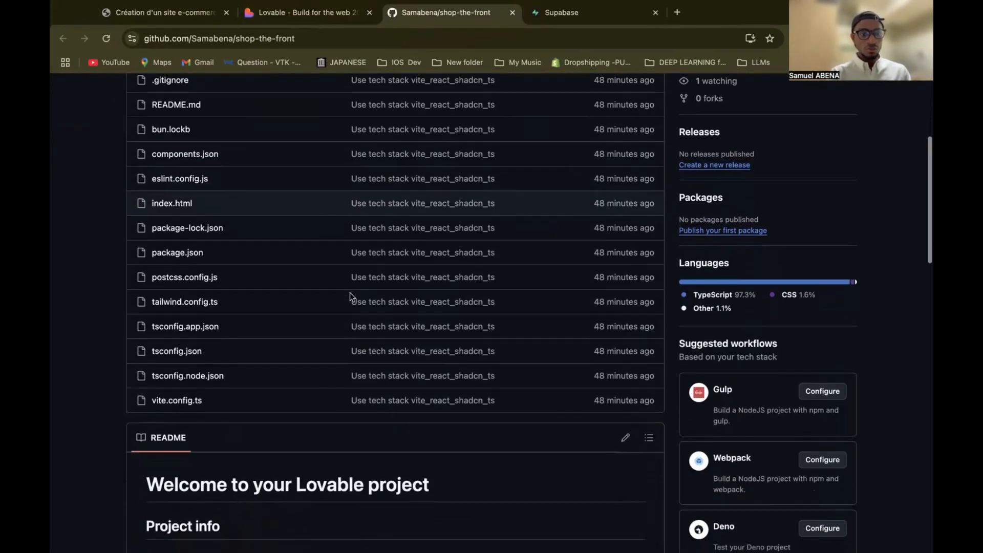
{"action": "scroll", "coordinate": [349, 292], "scroll_direction": "down", "scroll_amount": 11}
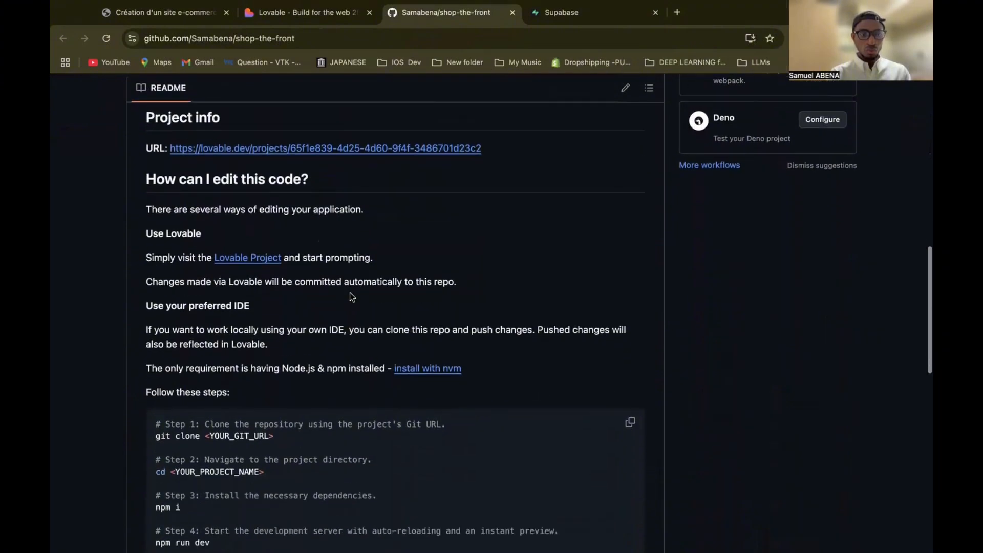
{"action": "scroll", "coordinate": [350, 296], "scroll_direction": "up", "scroll_amount": 15}
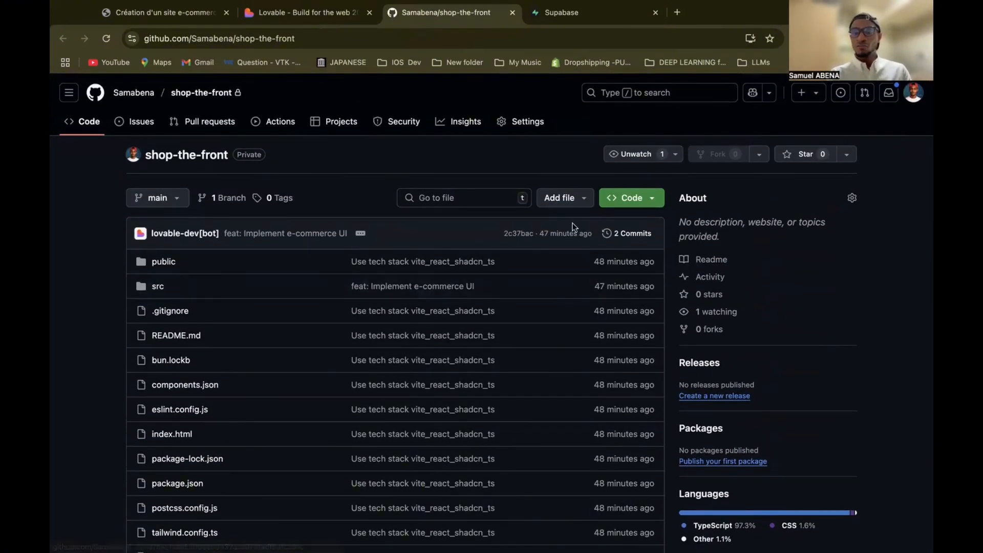
Show the repository's local clone options and copy its HTTPS URL.
{"action": "left_click", "coordinate": [632, 198]}
{"action": "left_click", "coordinate": [645, 304]}
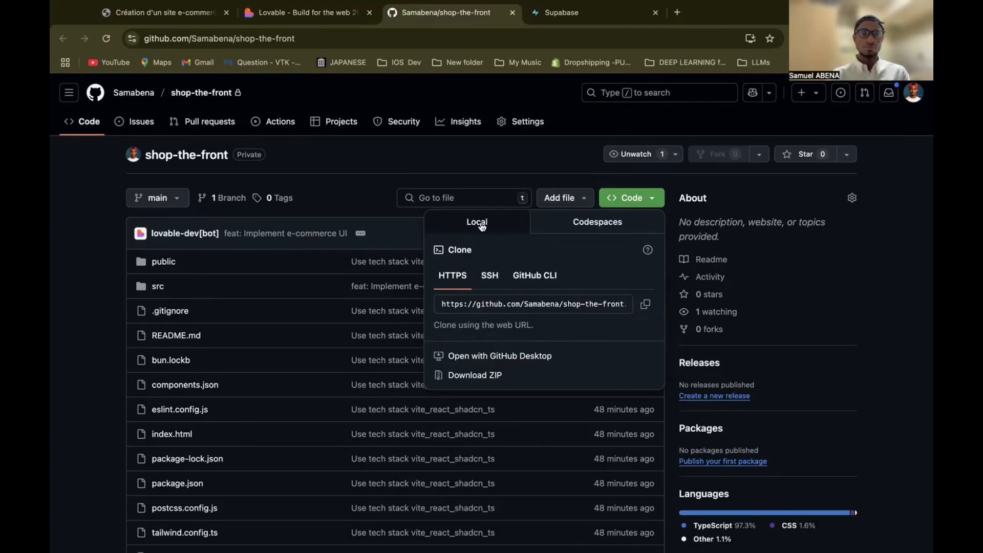
Consult the publishing part of Étape 6 in the guide page, and return to Lovable.
{"action": "left_click", "coordinate": [196, 12]}
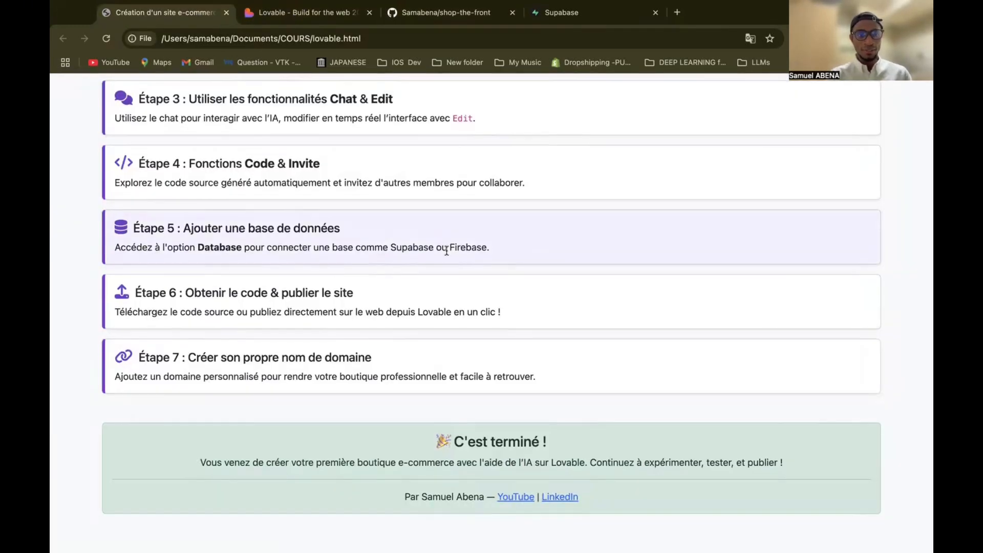
{"action": "scroll", "coordinate": [319, 249], "scroll_direction": "up", "scroll_amount": 1}
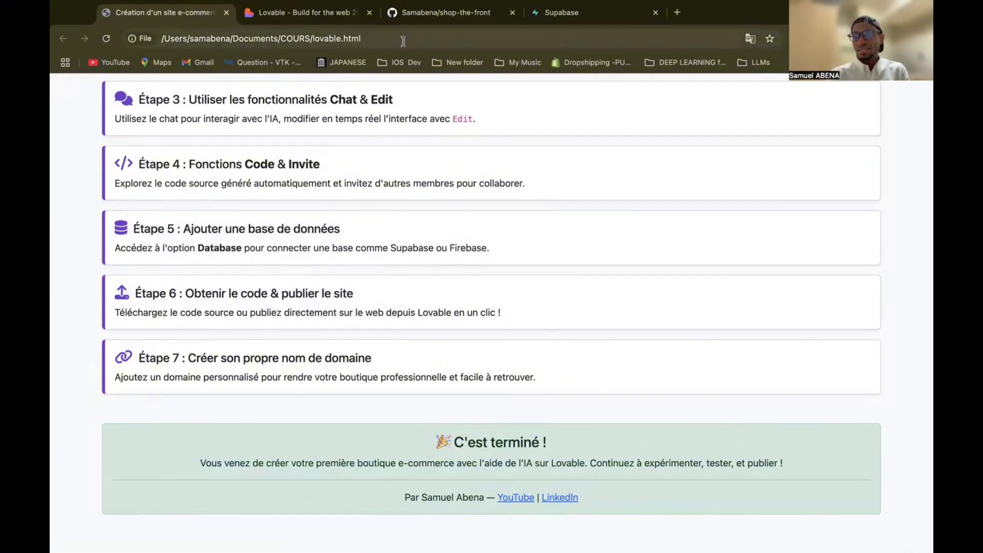
{"action": "left_click", "coordinate": [260, 17]}
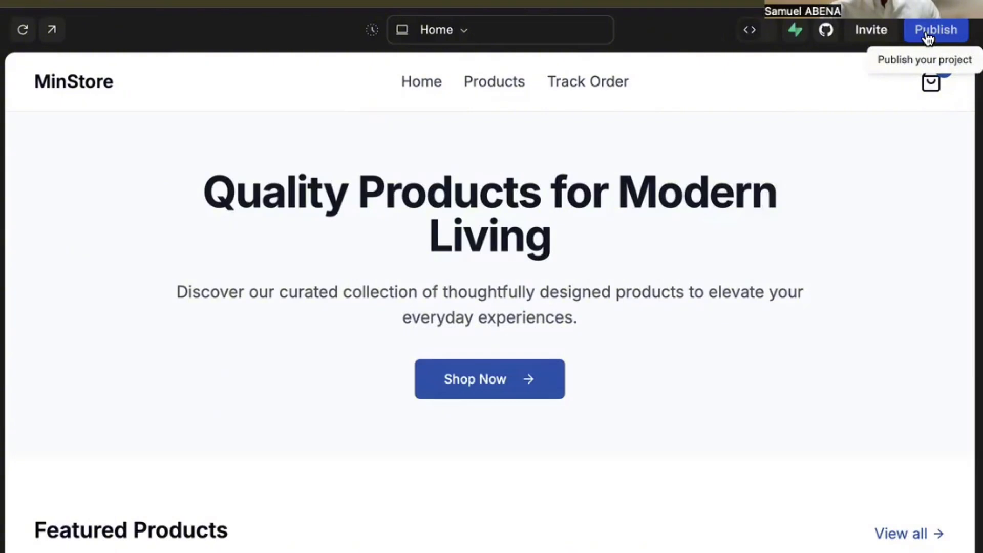
Open the publishing options of the cart-visual-guide project and visit its live site at cart-visual-guide.lovable.app.
{"action": "left_click", "coordinate": [927, 37]}
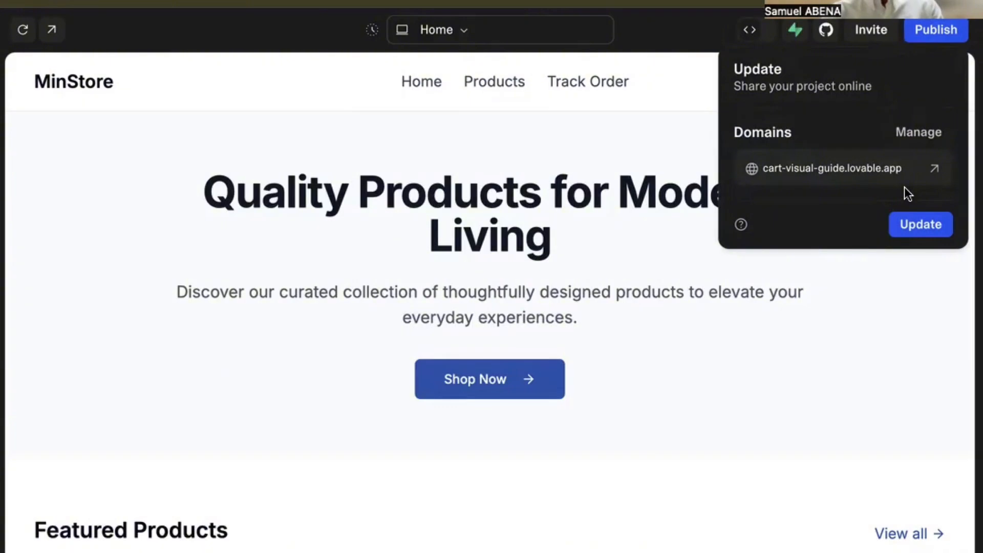
{"action": "left_click_drag", "start_coordinate": [902, 170], "coordinate": [761, 174]}
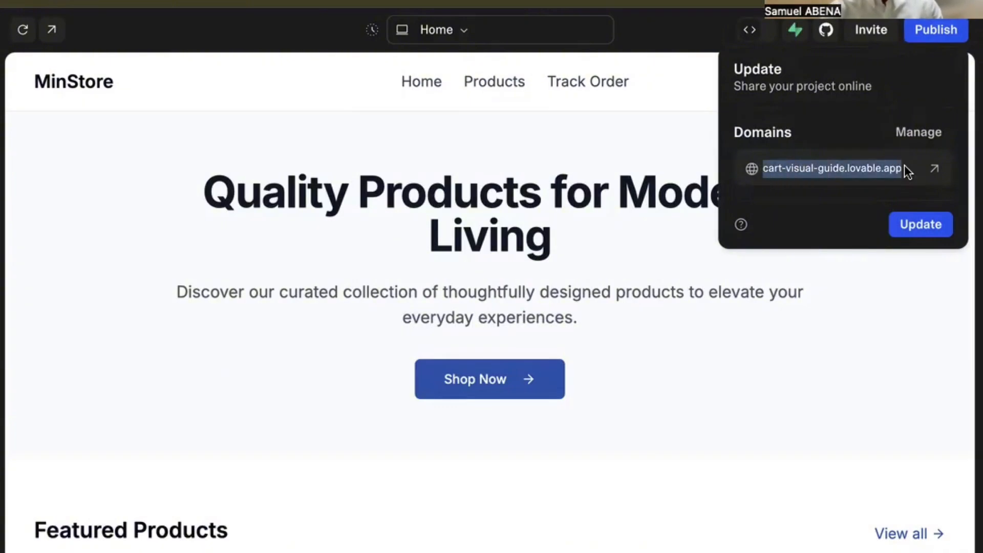
{"action": "left_click", "coordinate": [933, 169]}
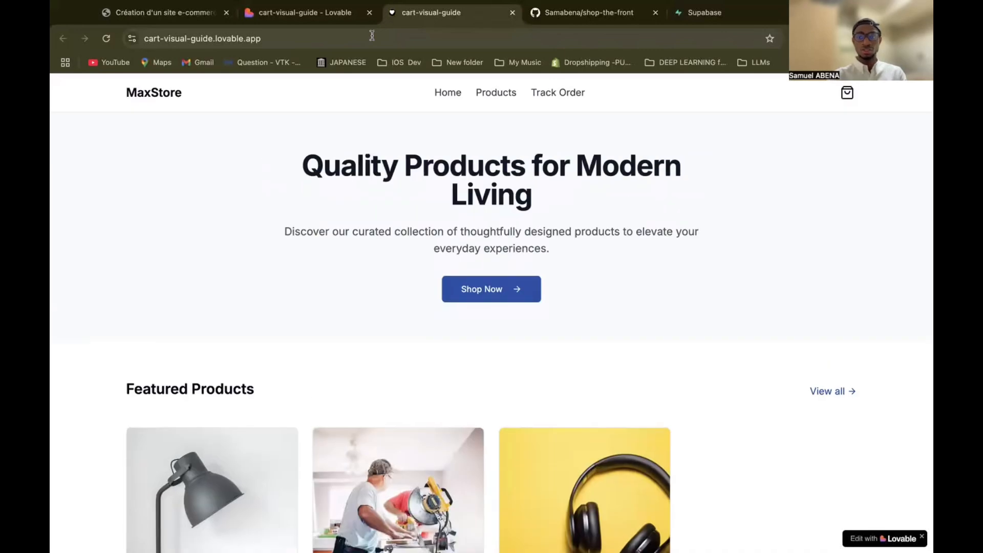
Examine the published store's home page down to the footer, and return to the project in Lovable.
{"action": "scroll", "coordinate": [605, 399], "scroll_direction": "down", "scroll_amount": 6}
{"action": "scroll", "coordinate": [605, 395], "scroll_direction": "down", "scroll_amount": 5}
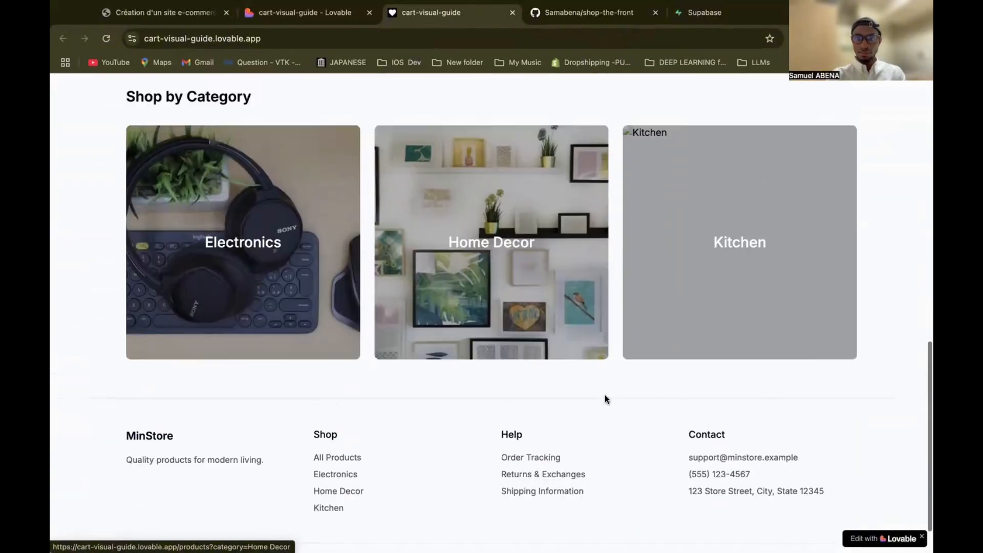
{"action": "scroll", "coordinate": [605, 395], "scroll_direction": "up", "scroll_amount": 12}
{"action": "scroll", "coordinate": [605, 395], "scroll_direction": "down", "scroll_amount": 3}
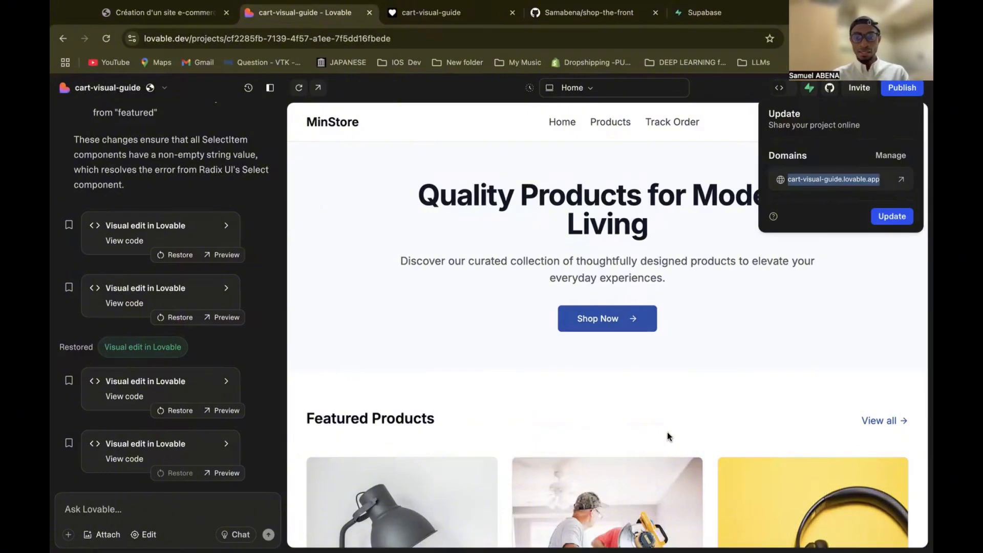
Highlight the subdomain part of the published address and open the project's domain management settings.
{"action": "left_click", "coordinate": [844, 180]}
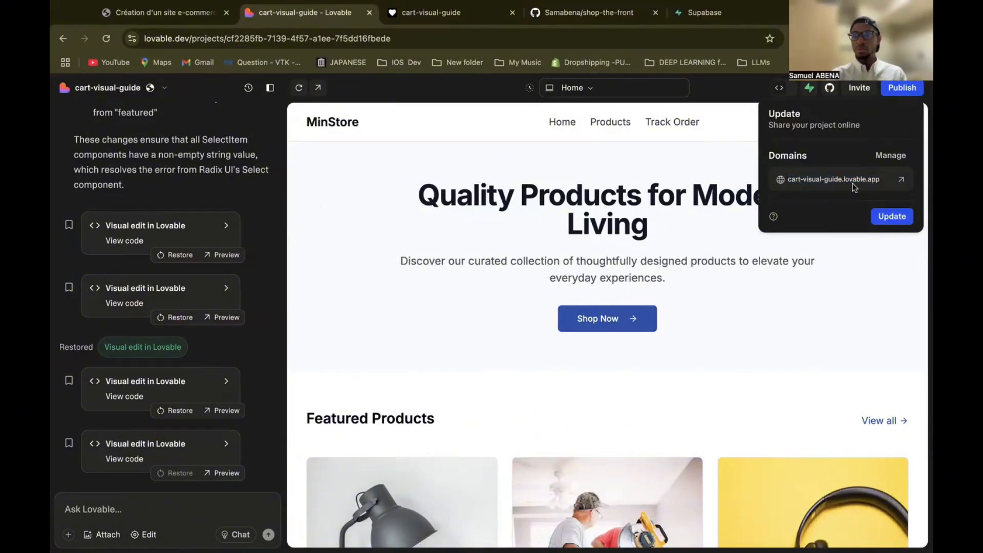
{"action": "left_click_drag", "start_coordinate": [843, 180], "coordinate": [795, 182]}
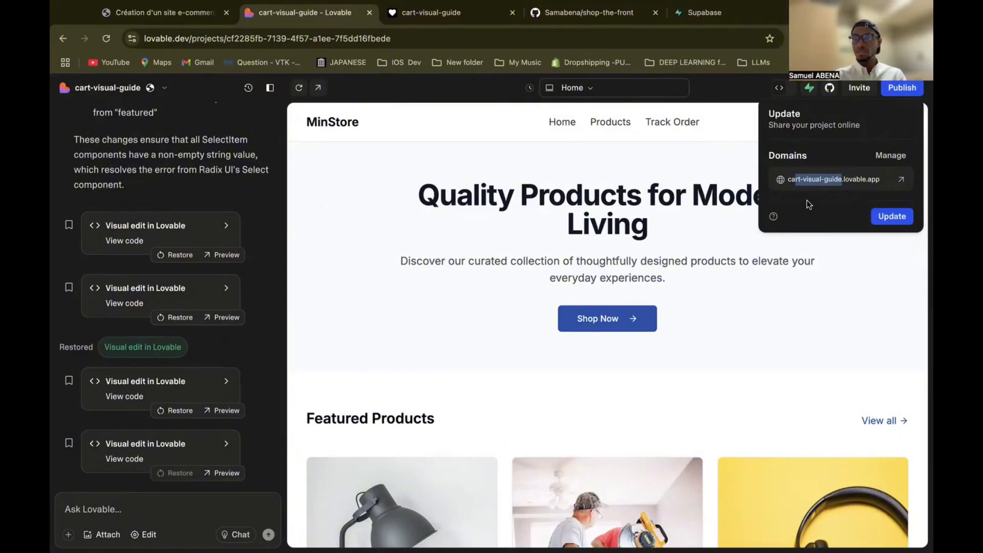
{"action": "left_click", "coordinate": [891, 156]}
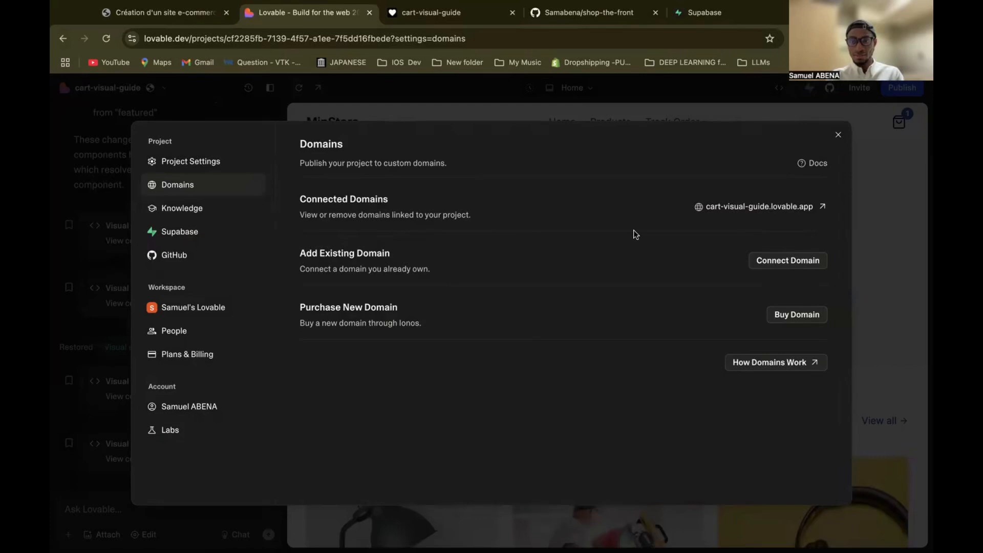
Try the options to connect an existing domain and to buy a new one, closing the plan comparison each time.
{"action": "left_click", "coordinate": [758, 263]}
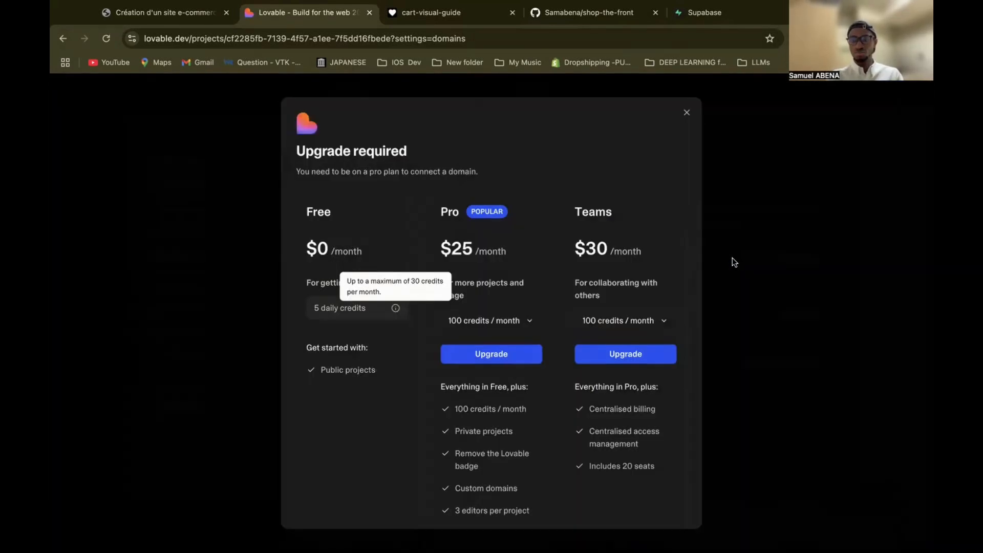
{"action": "left_click", "coordinate": [687, 113]}
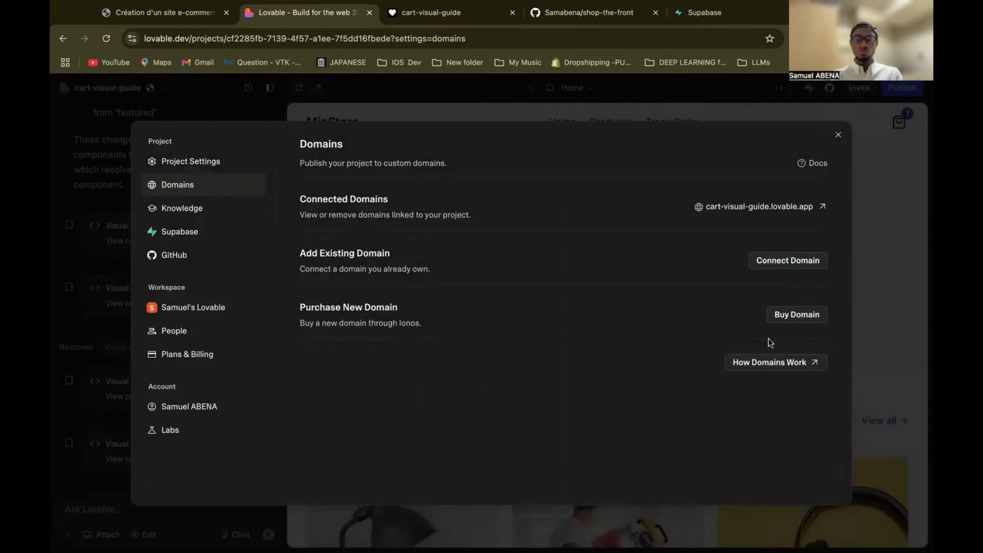
{"action": "left_click", "coordinate": [800, 320]}
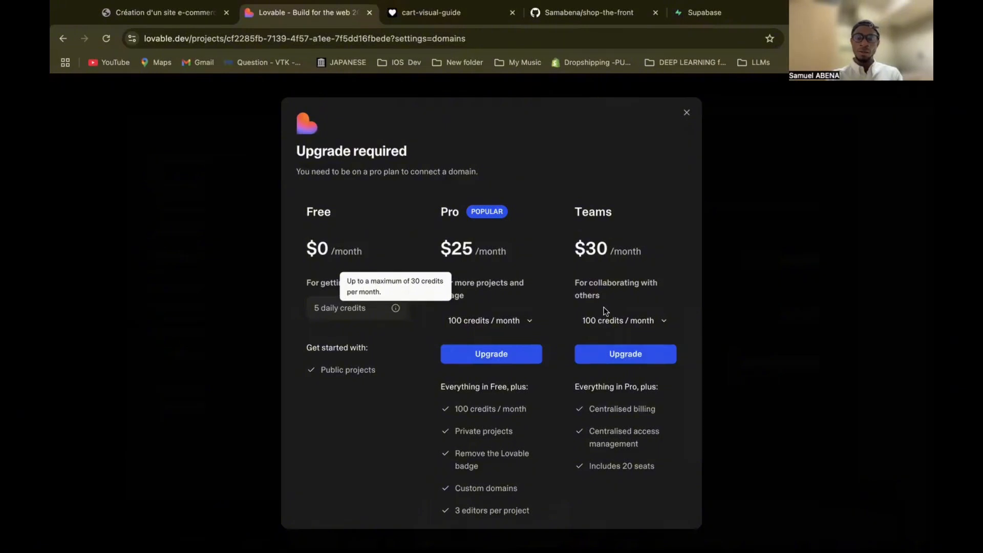
{"action": "scroll", "coordinate": [604, 310], "scroll_direction": "down", "scroll_amount": 1}
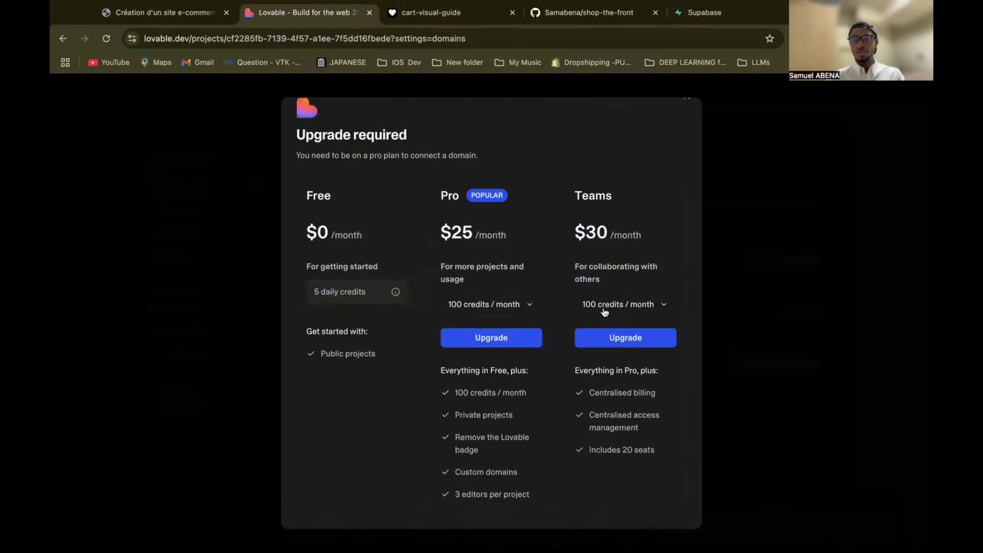
{"action": "scroll", "coordinate": [604, 310], "scroll_direction": "up", "scroll_amount": 1}
{"action": "scroll", "coordinate": [665, 220], "scroll_direction": "down", "scroll_amount": 1}
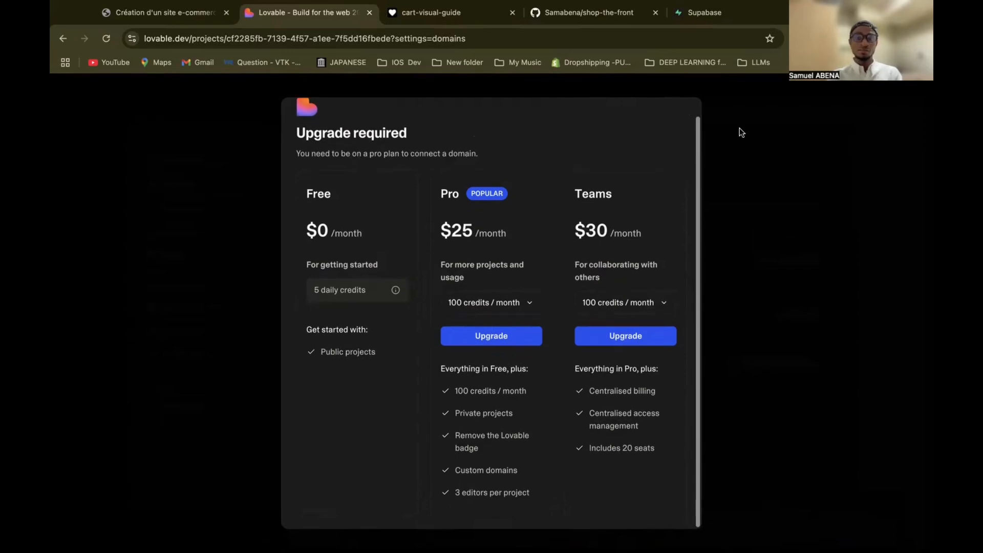
{"action": "scroll", "coordinate": [621, 169], "scroll_direction": "up", "scroll_amount": 1}
{"action": "left_click", "coordinate": [688, 114]}
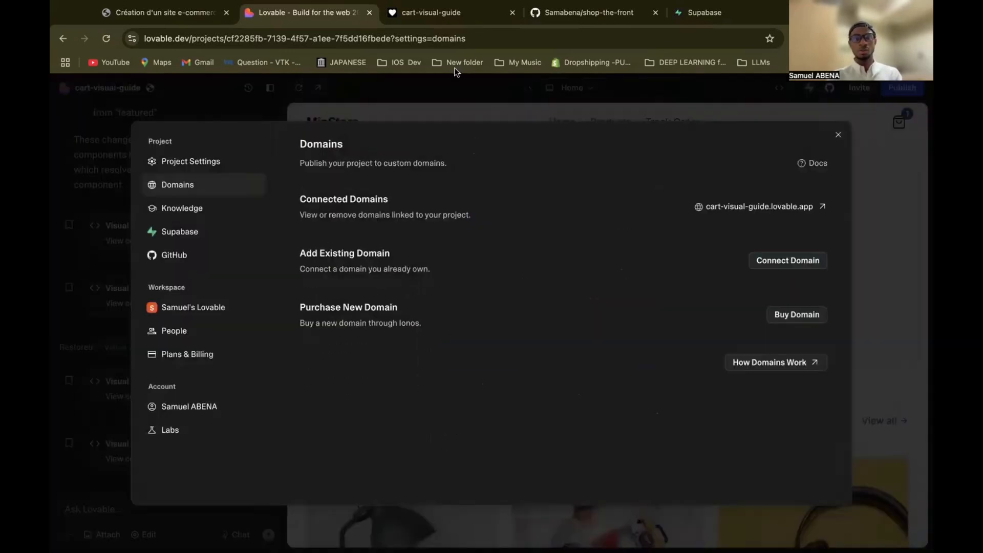
Return to the guide page, review its steps up to Étape 1, and clear the highlighted prompt text.
{"action": "left_click", "coordinate": [164, 12]}
{"action": "scroll", "coordinate": [527, 255], "scroll_direction": "up", "scroll_amount": 1}
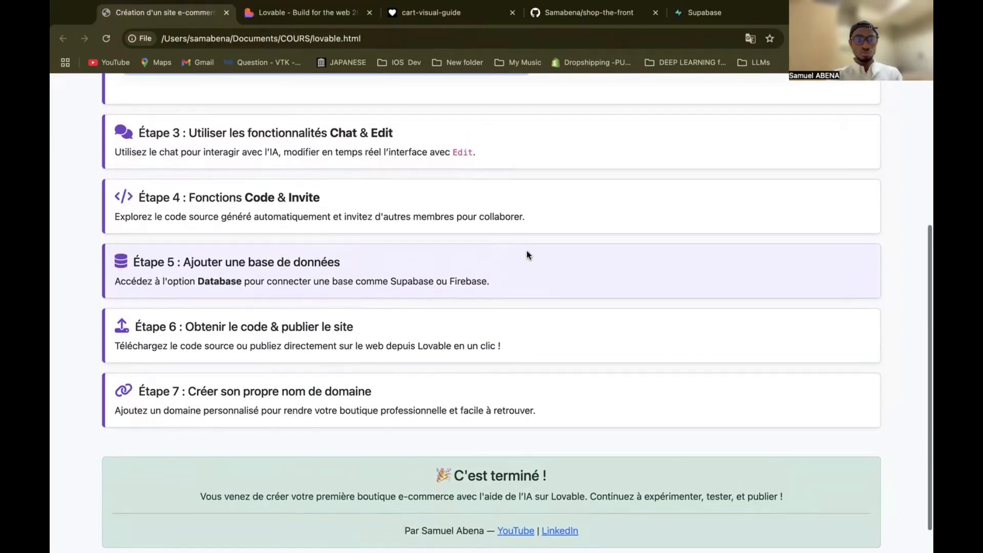
{"action": "scroll", "coordinate": [526, 255], "scroll_direction": "up", "scroll_amount": 5}
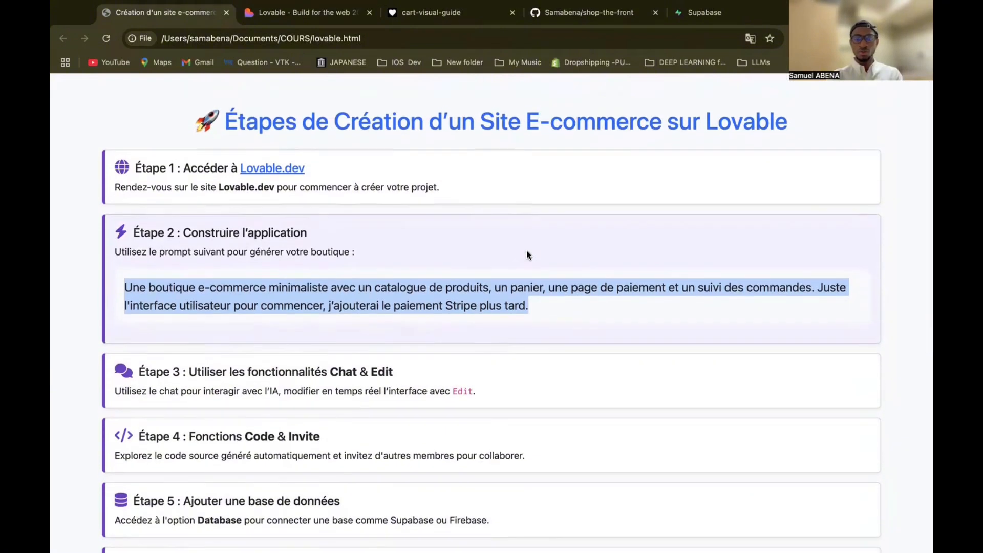
{"action": "left_click", "coordinate": [875, 251]}
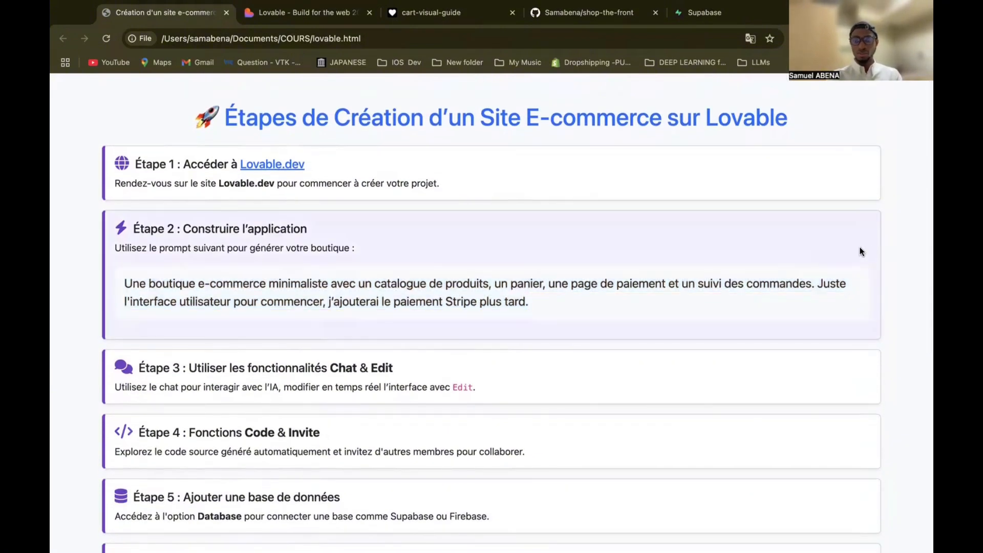